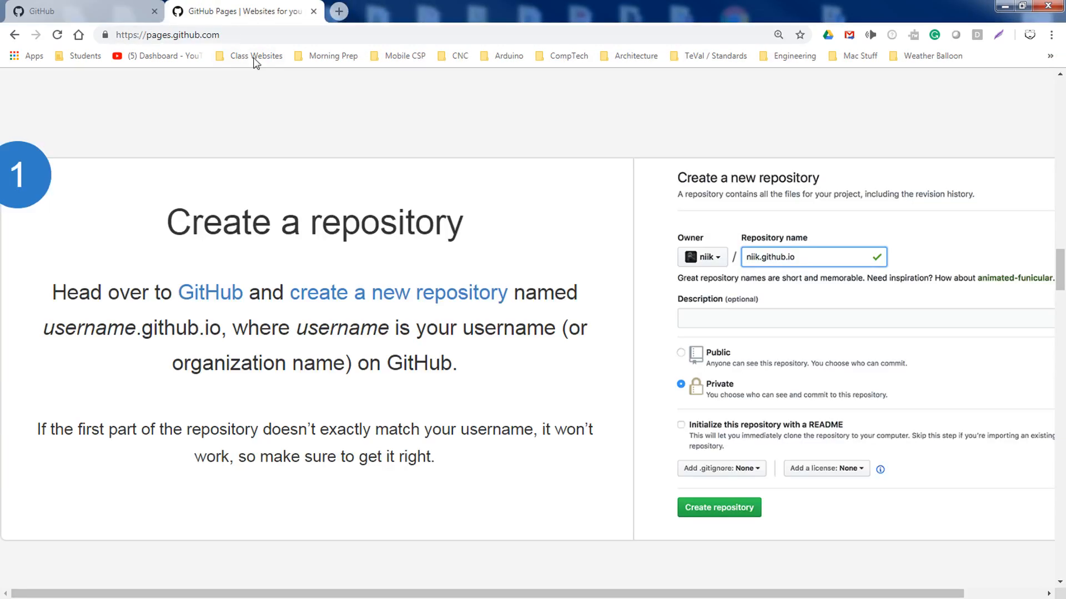
Read through the pages.github.com setup guide, then move its tab into a separate window
scroll(322, 262, down, 6)
scroll(322, 262, down, 15)
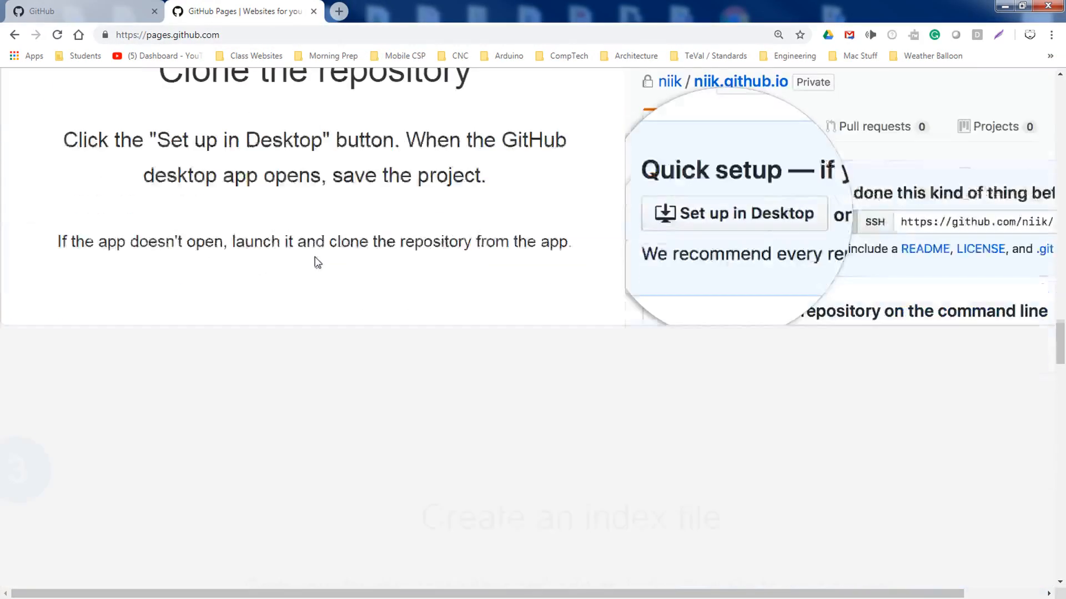
scroll(309, 249, up, 20)
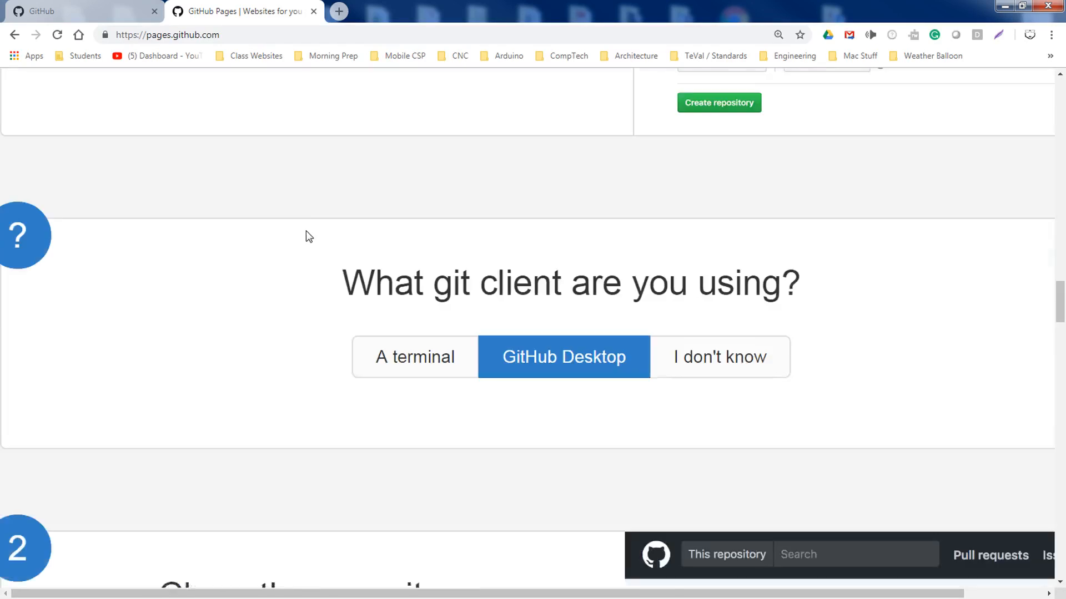
scroll(304, 223, up, 5)
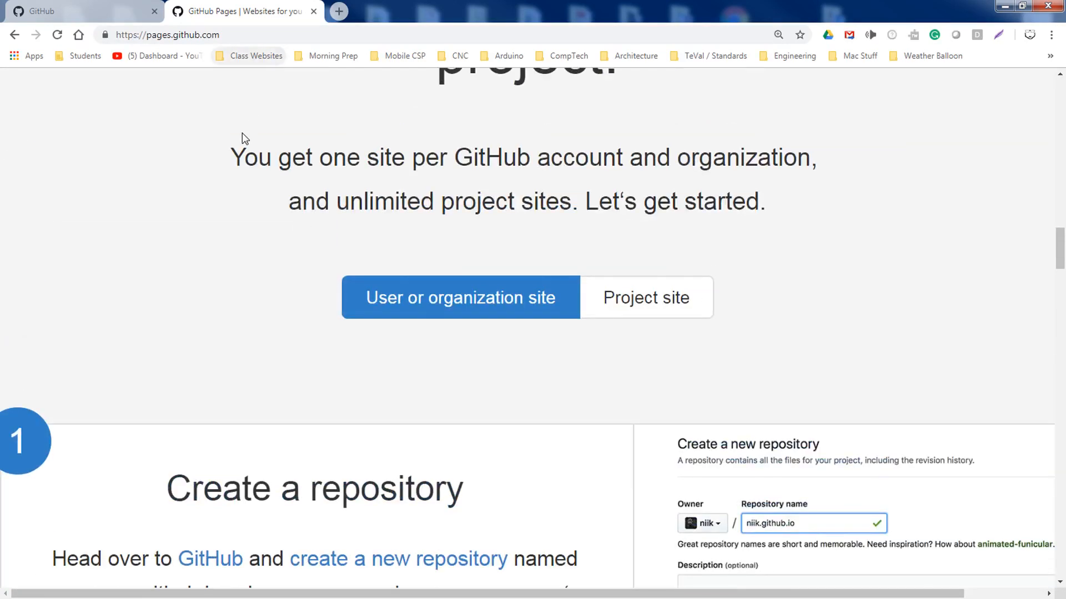
scroll(241, 138, down, 2)
drag(242, 4, 0, 128)
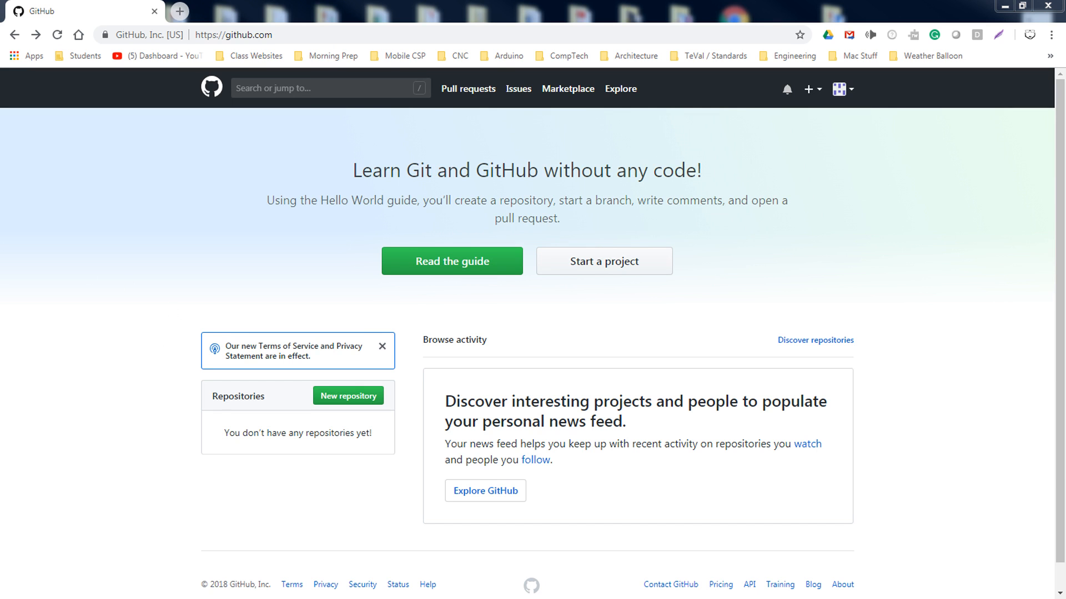
Start a new repository and name it with the account username followed by '.github.io'
click(277, 35)
click(357, 397)
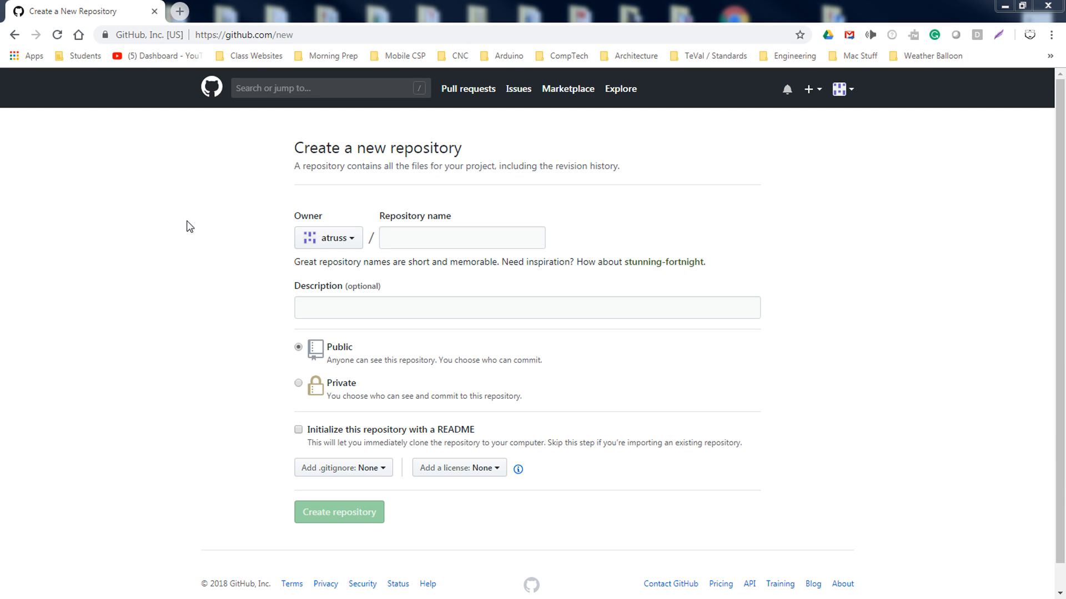
click(393, 239)
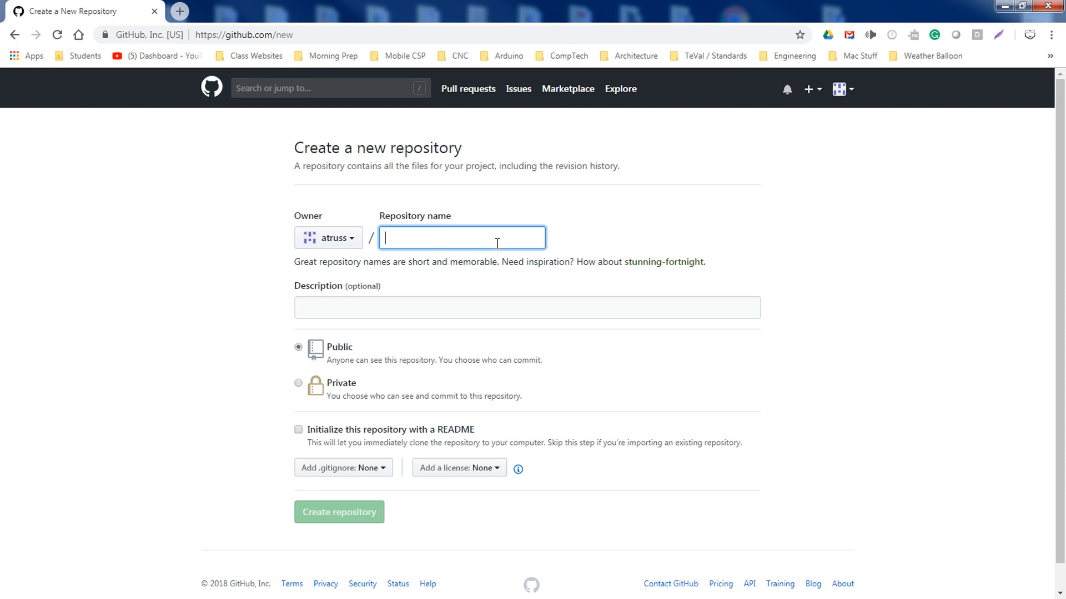
text(atruss)
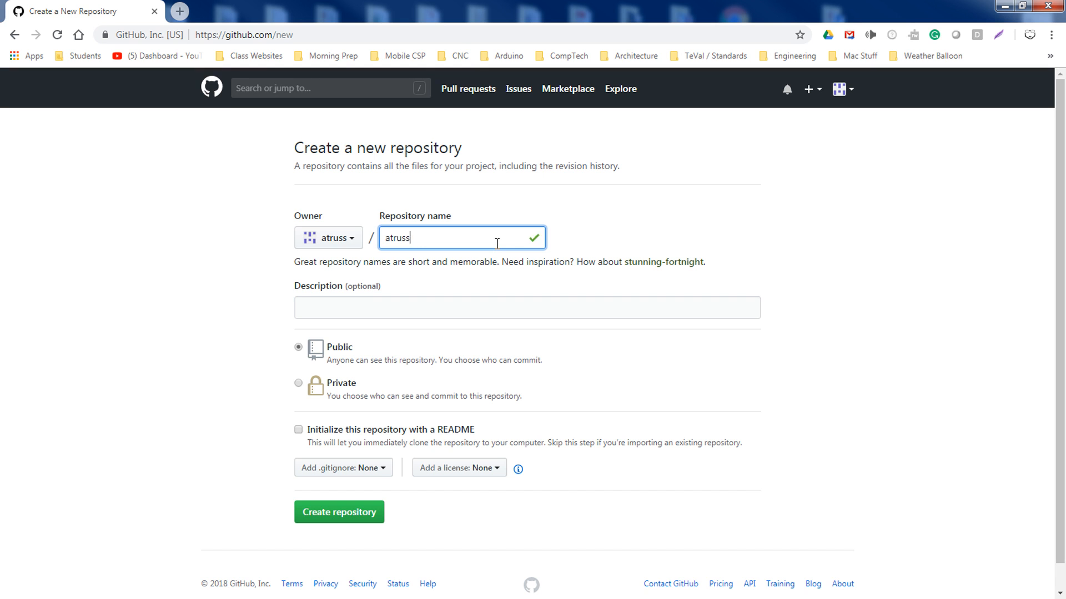
text(.)
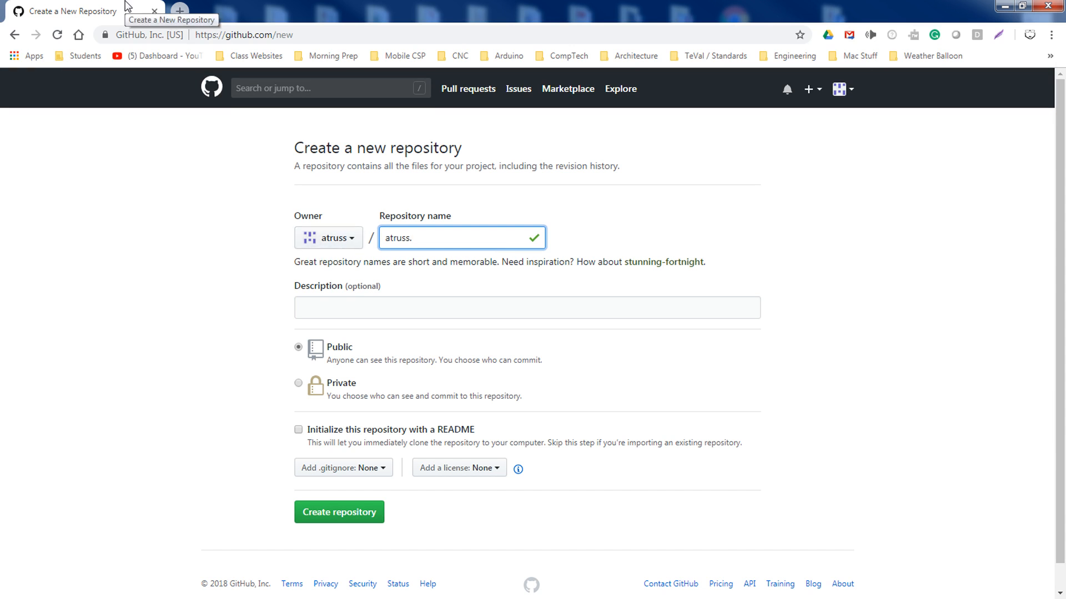
text(gith)
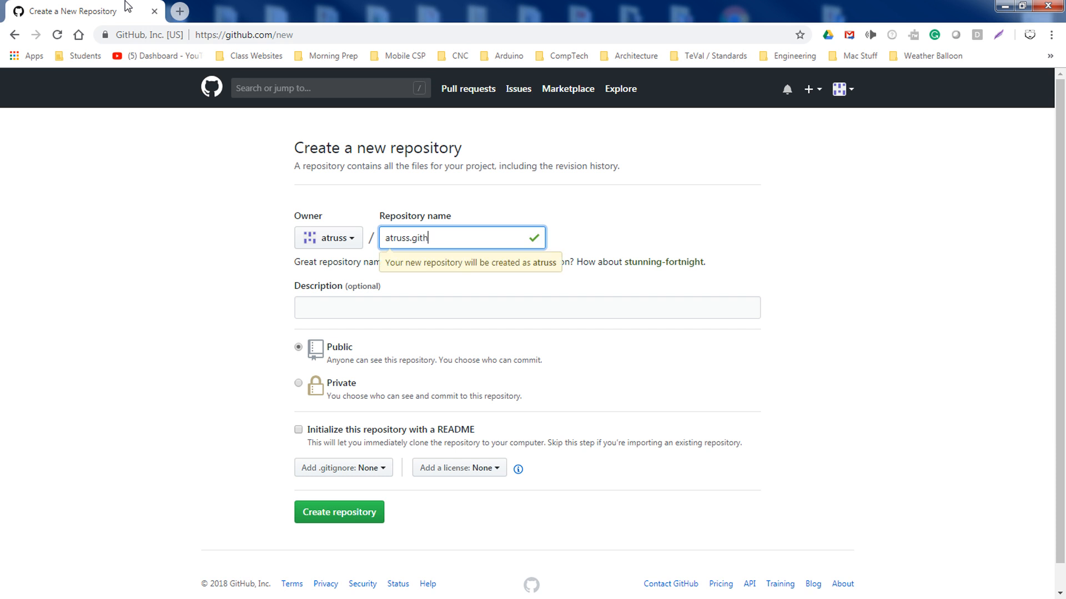
text(ub.io)
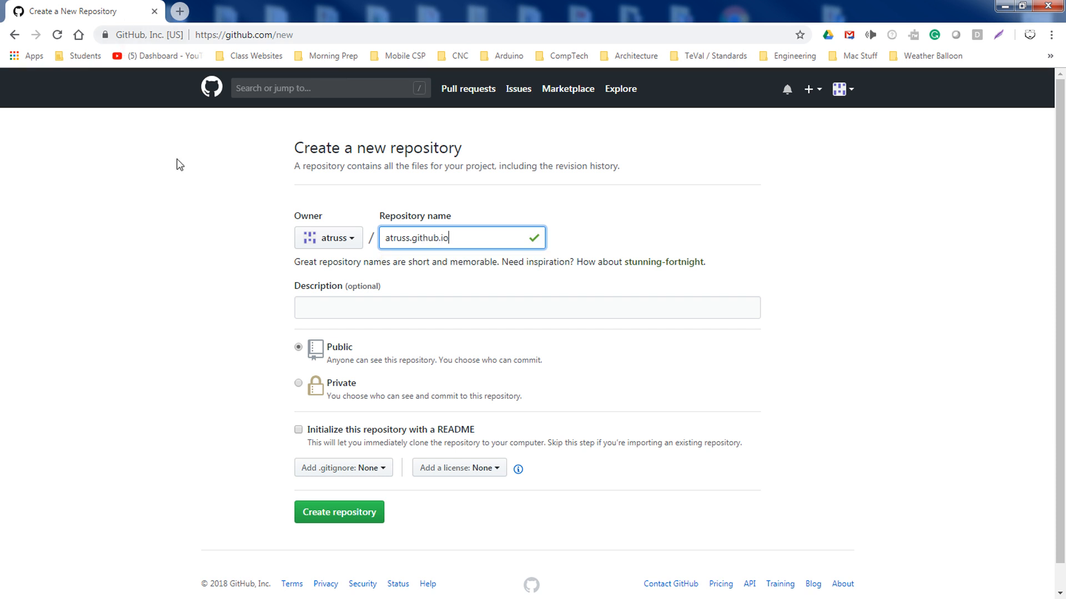
Add the description 'Click Based Game Example Setup' and leave the repository set to Public
click(318, 306)
text(Cl)
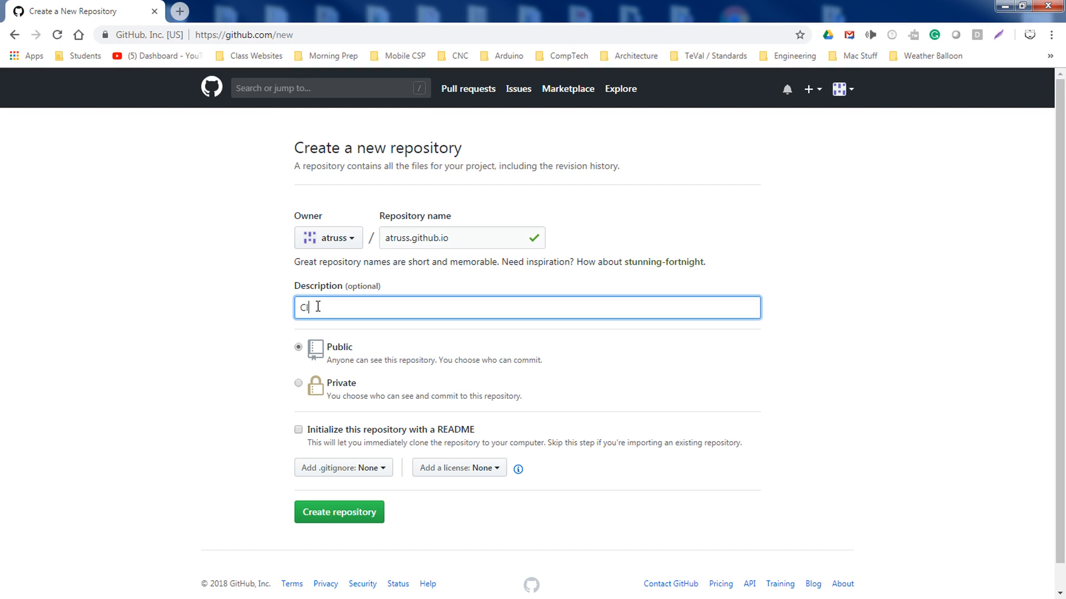
text(ick Based Game Example Setup)
click(302, 390)
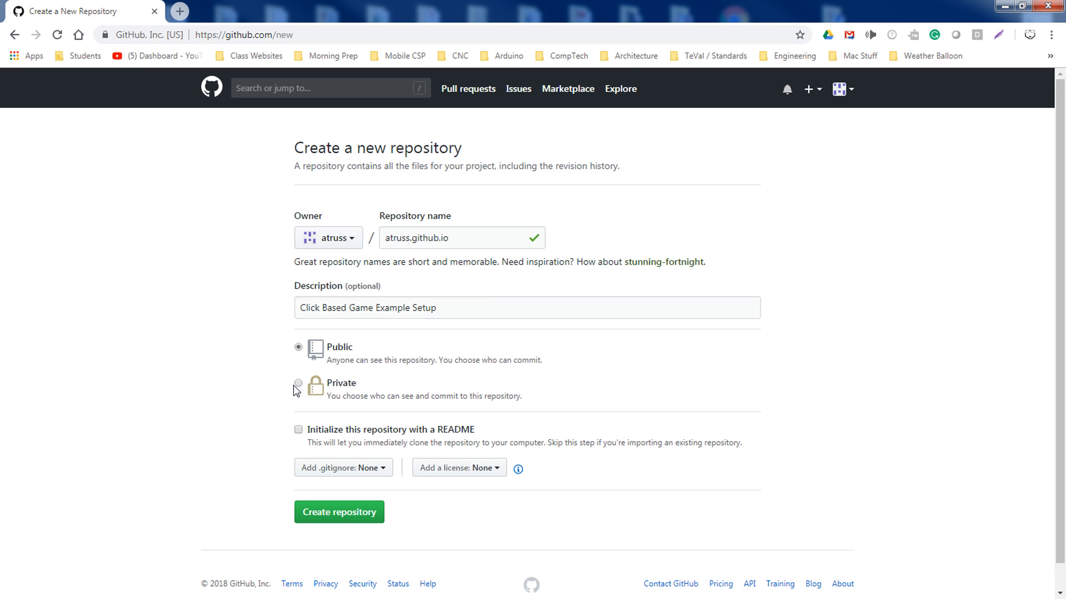
click(298, 383)
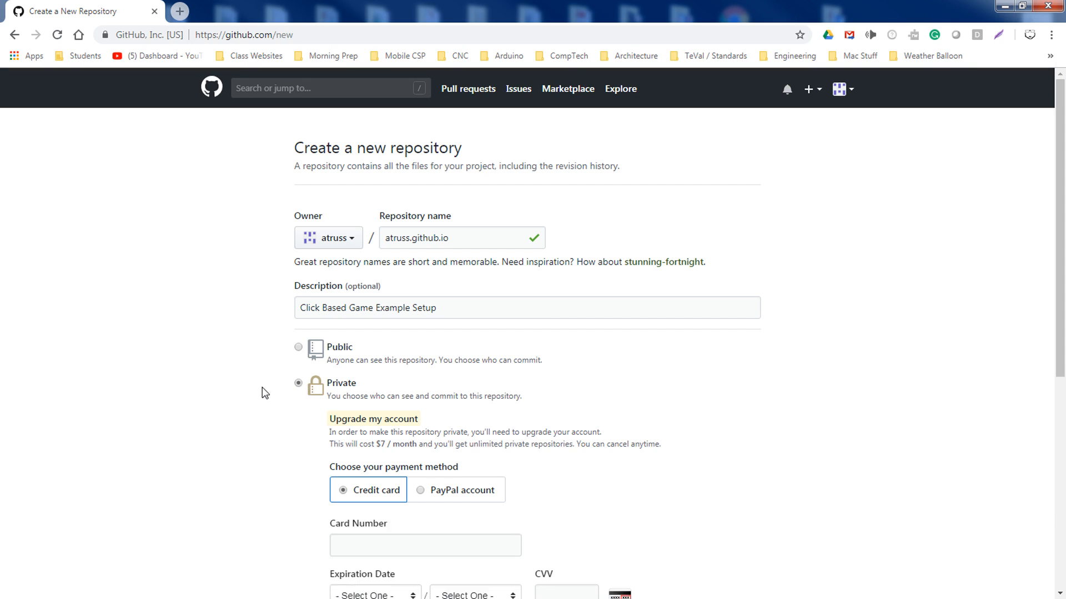
scroll(260, 395, down, 2)
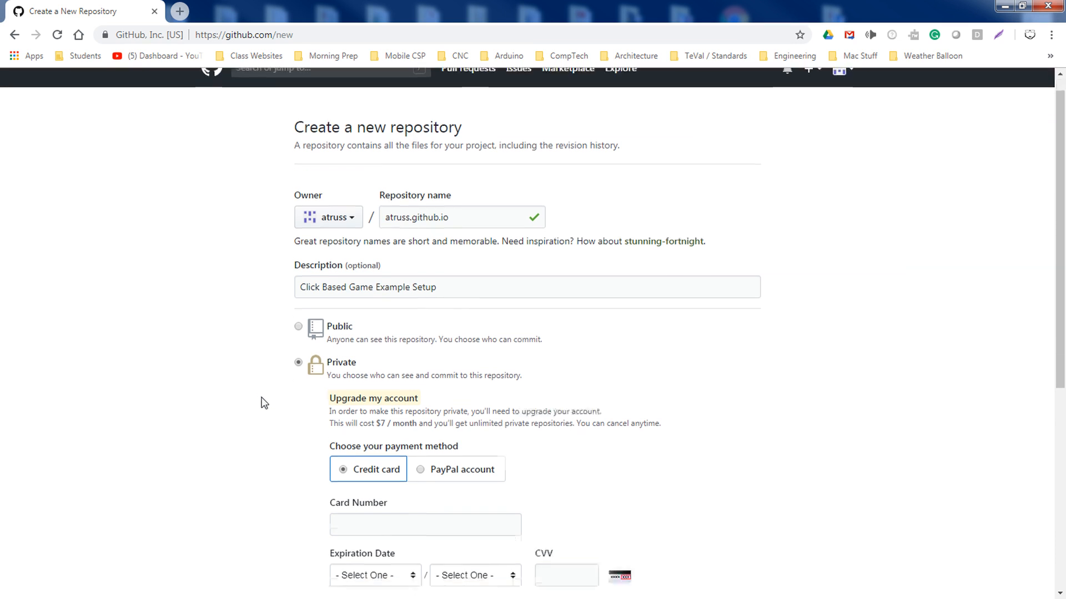
scroll(557, 466, down, 1)
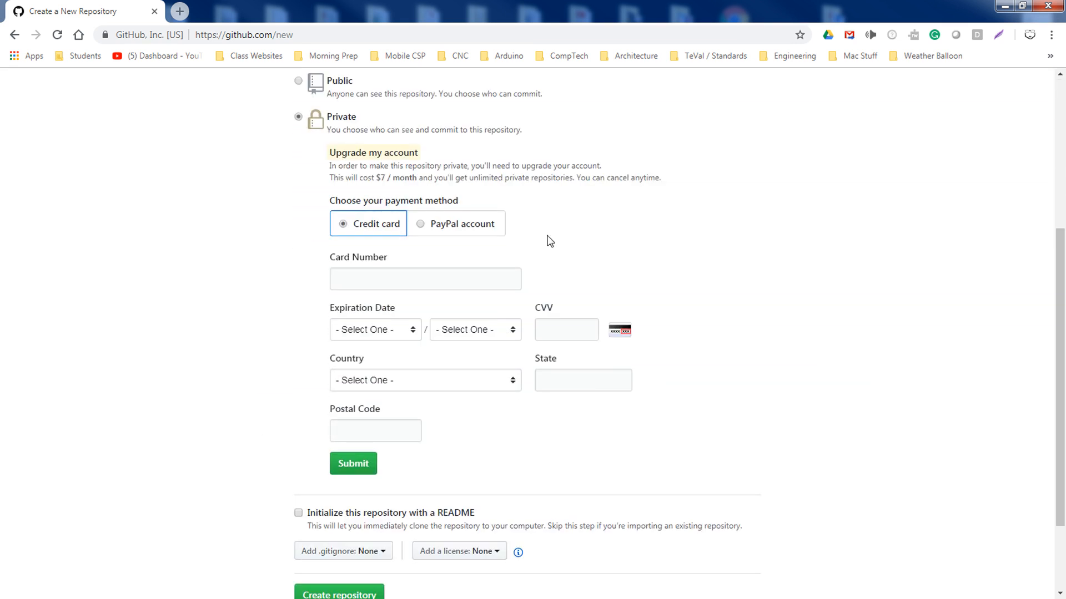
scroll(355, 311, up, 1)
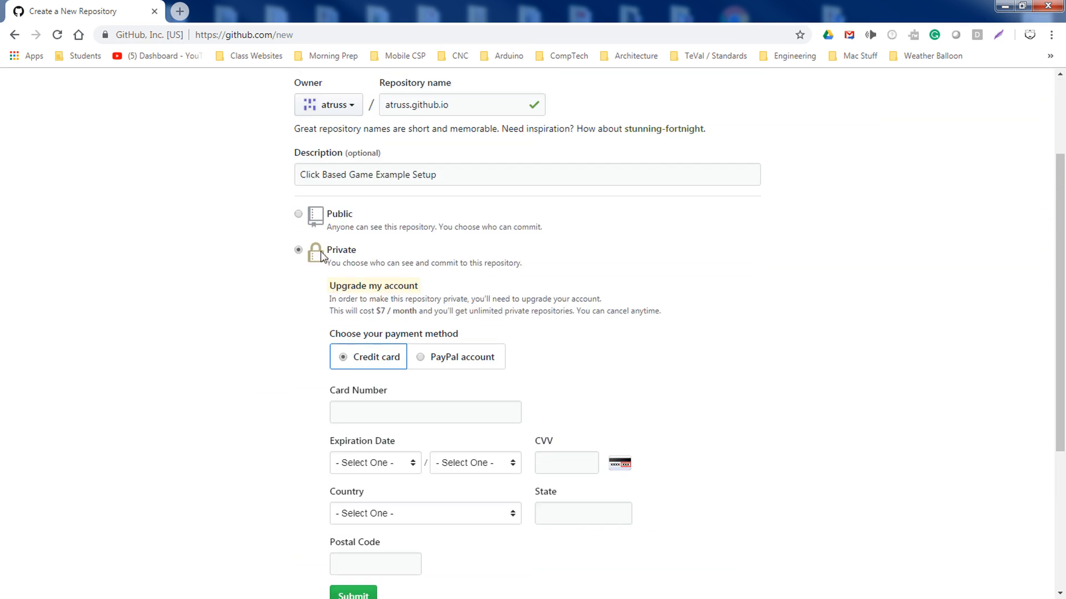
click(298, 217)
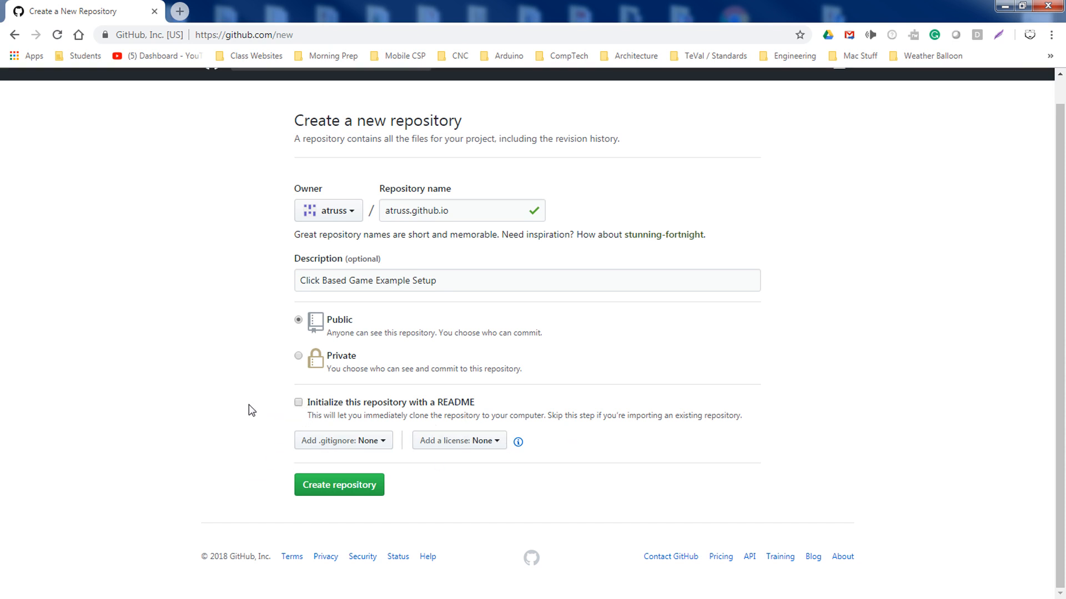
Create the repository, then choose GitHub Desktop as the git client in the Pages guide
click(327, 489)
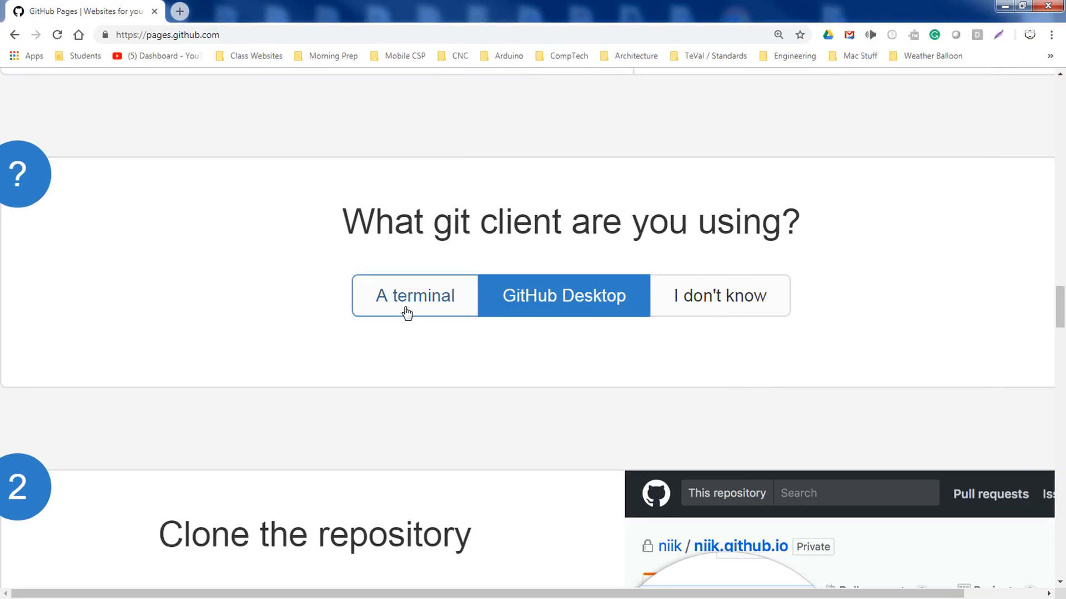
click(406, 312)
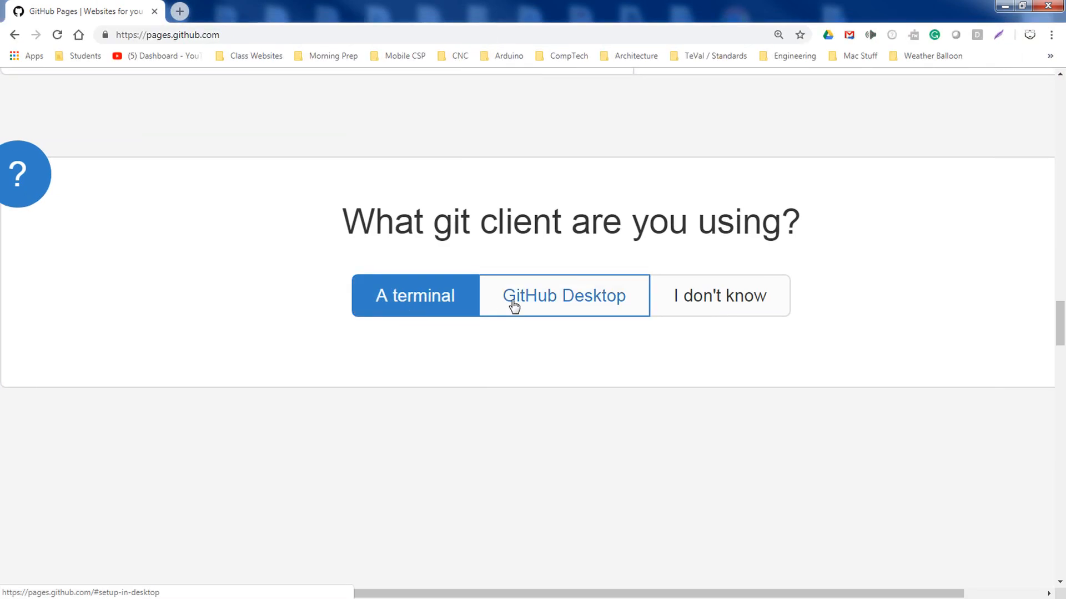
click(512, 305)
click(685, 311)
click(519, 307)
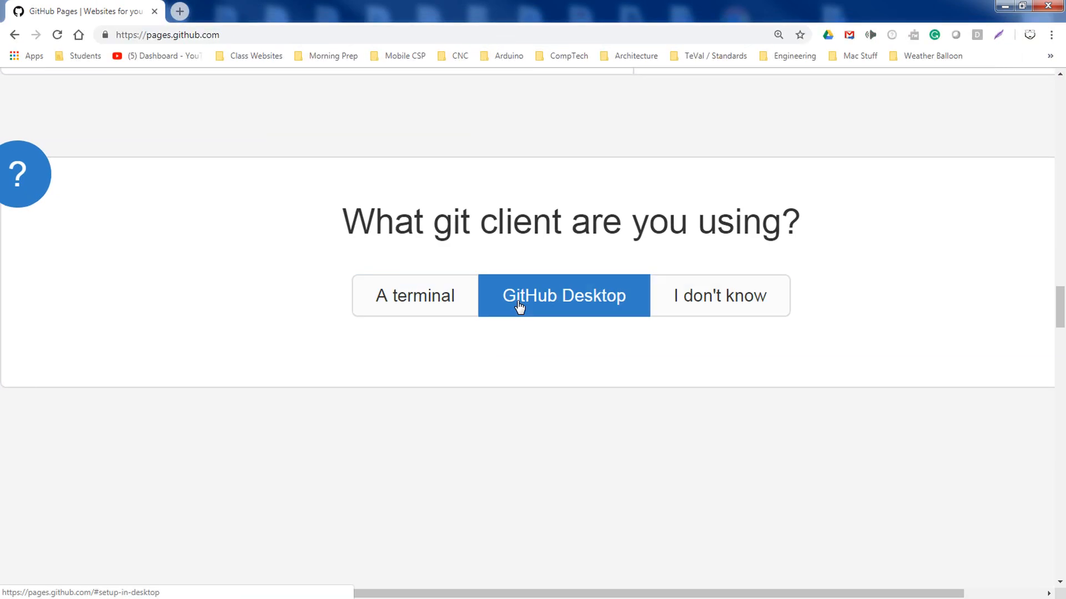
scroll(511, 307, down, 10)
scroll(515, 306, down, 2)
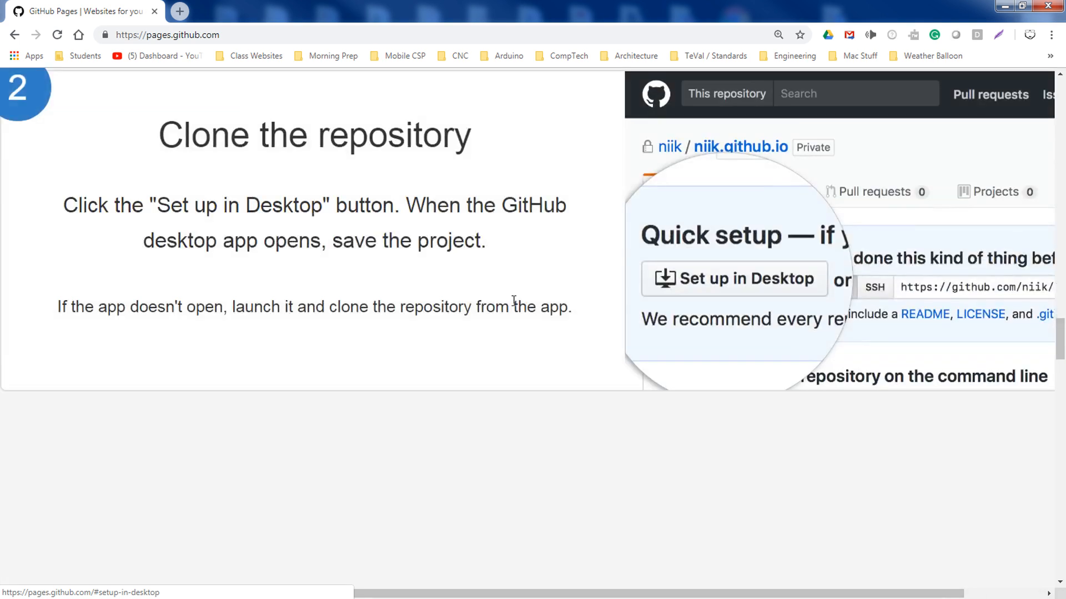
scroll(513, 302, up, 1)
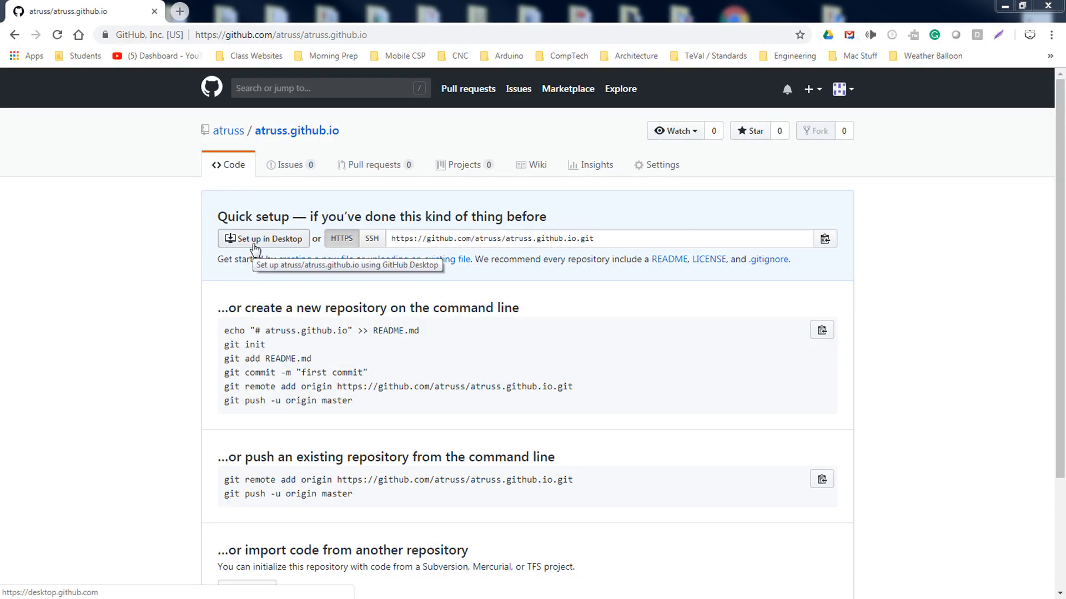
Choose Set up in Desktop, then download and keep the Windows 64-bit GitHubDesktopSetup.exe installer
click(255, 246)
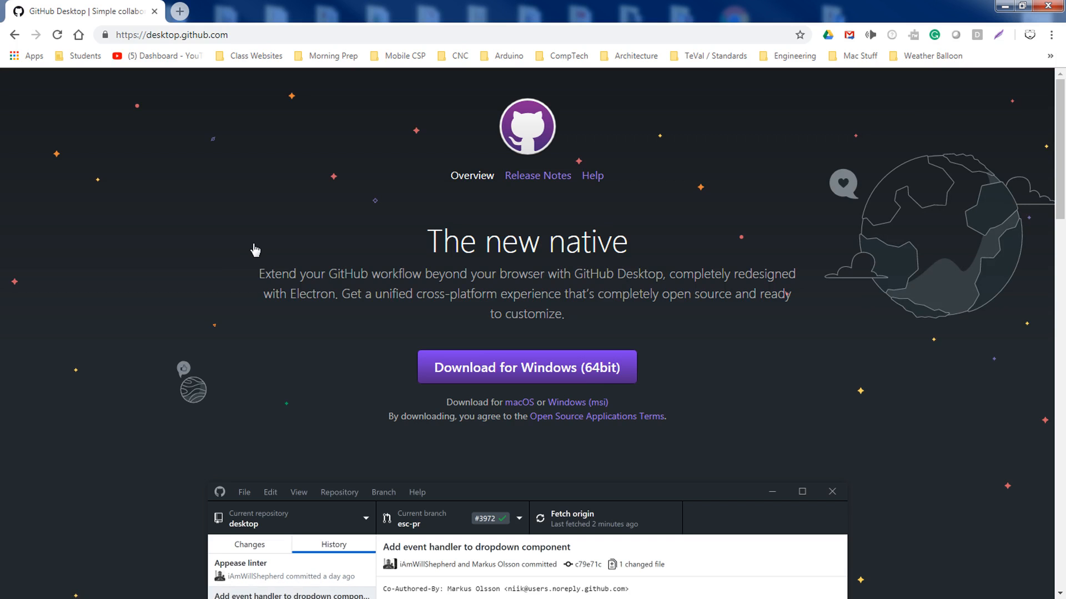
click(466, 373)
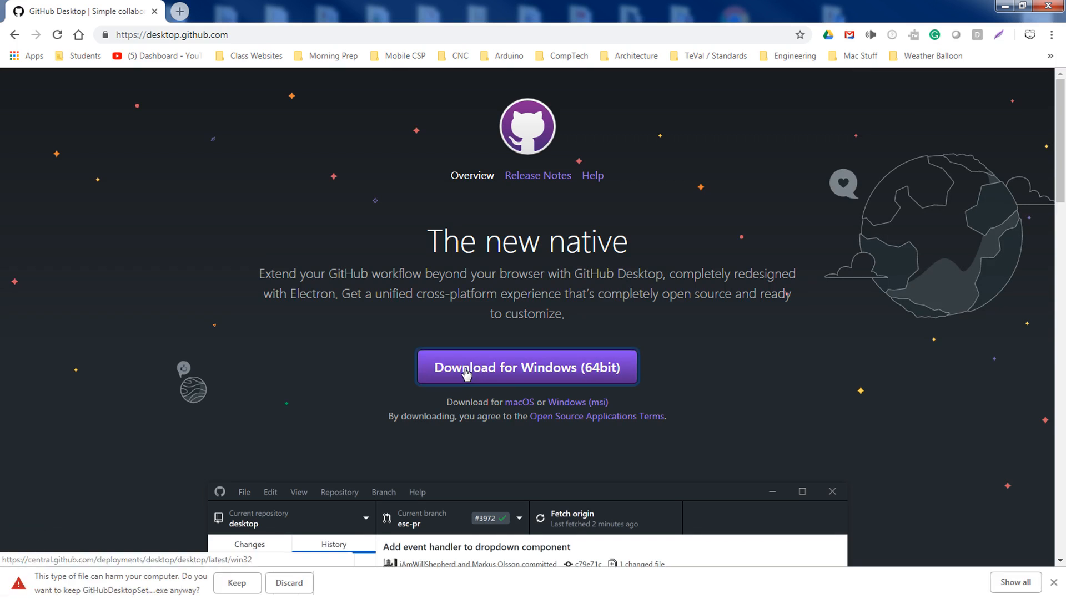
click(254, 584)
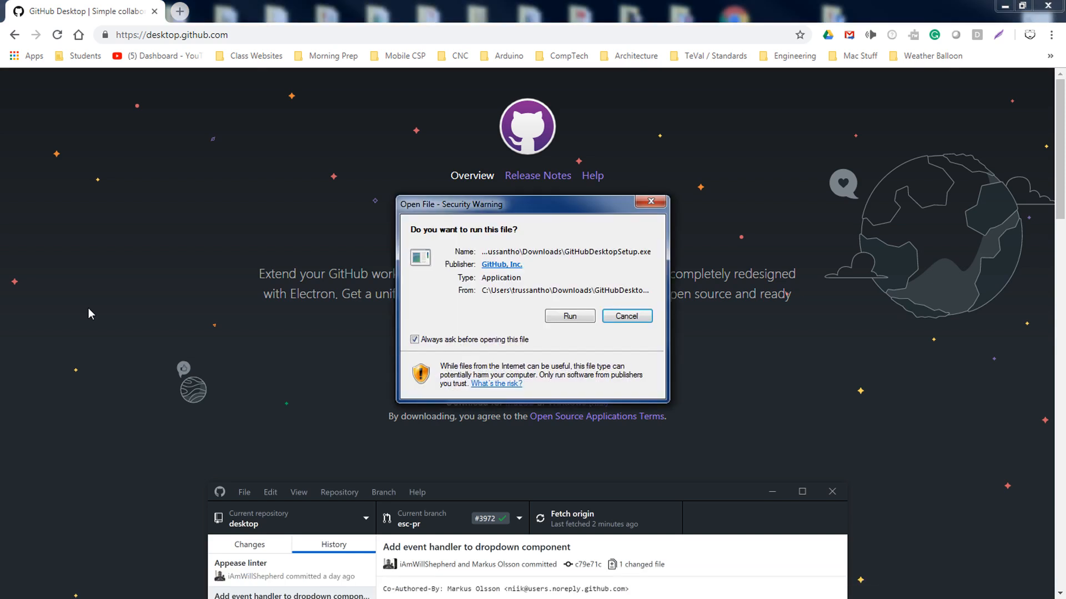
Run the GitHub Desktop installer while browsing the desktop.github.com feature overview
click(553, 320)
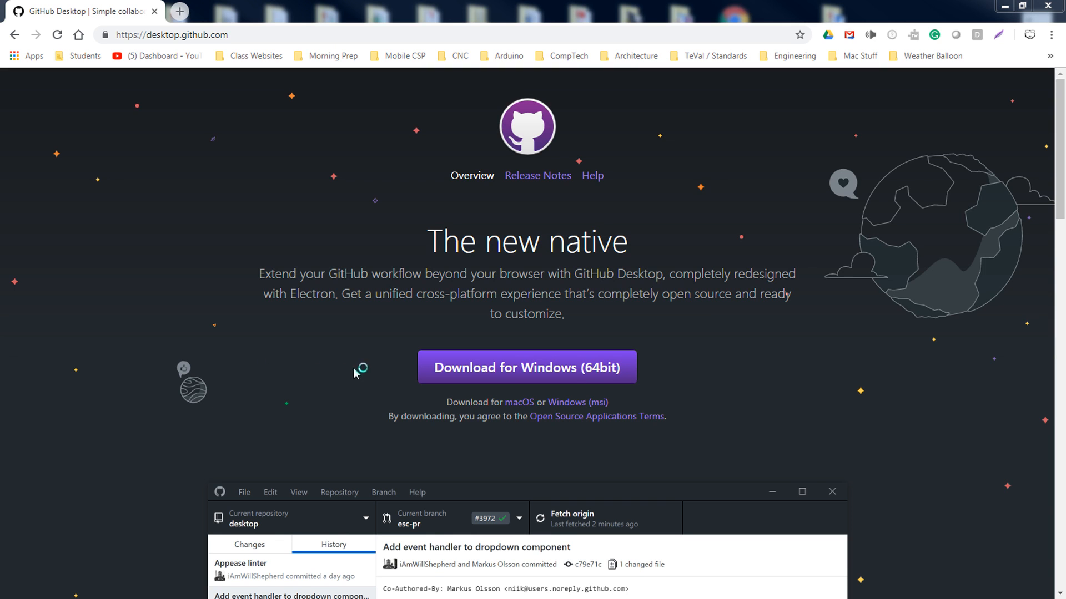
scroll(153, 250, down, 1)
scroll(152, 251, down, 7)
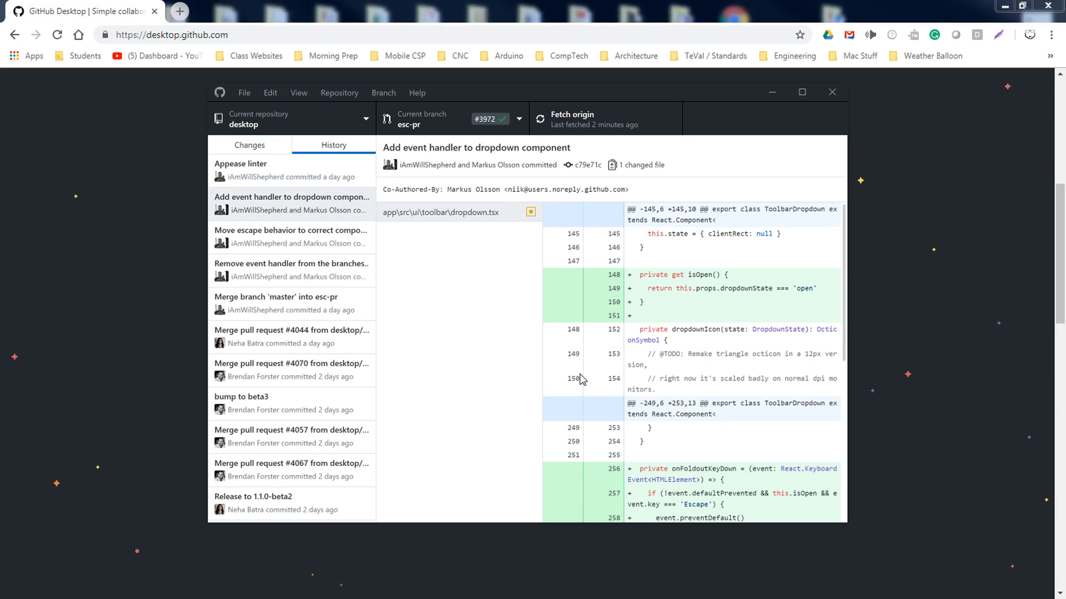
scroll(149, 325, down, 3)
scroll(149, 326, down, 5)
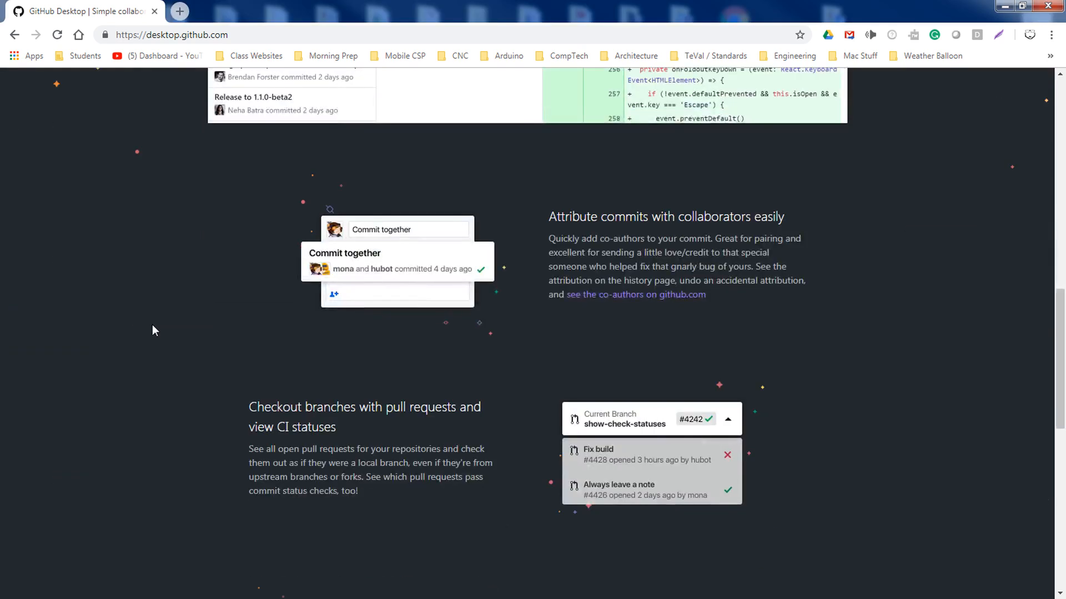
scroll(155, 322, down, 8)
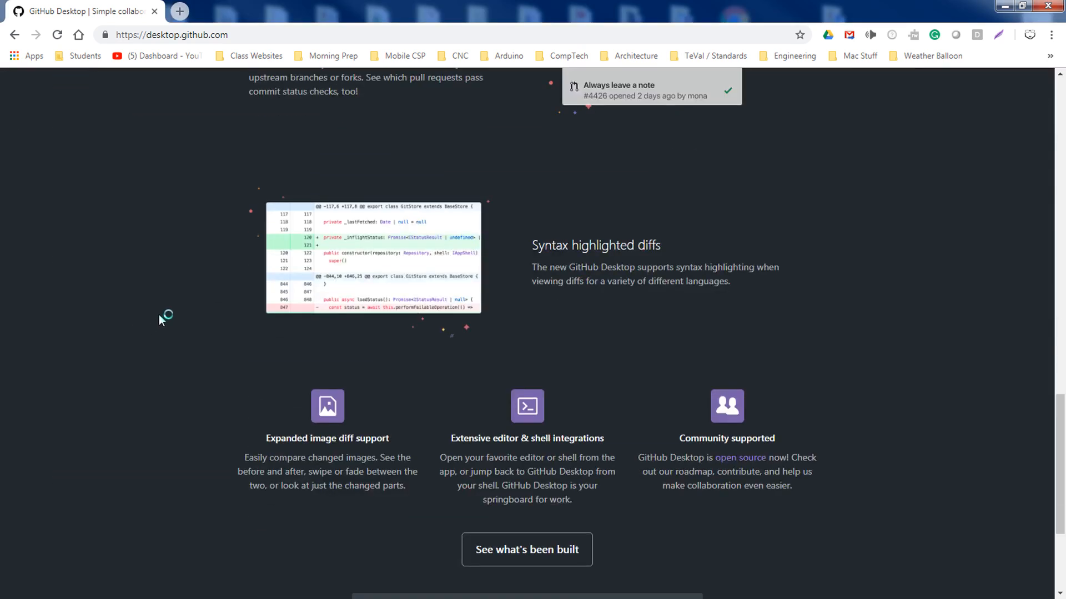
scroll(160, 316, down, 4)
scroll(163, 311, up, 20)
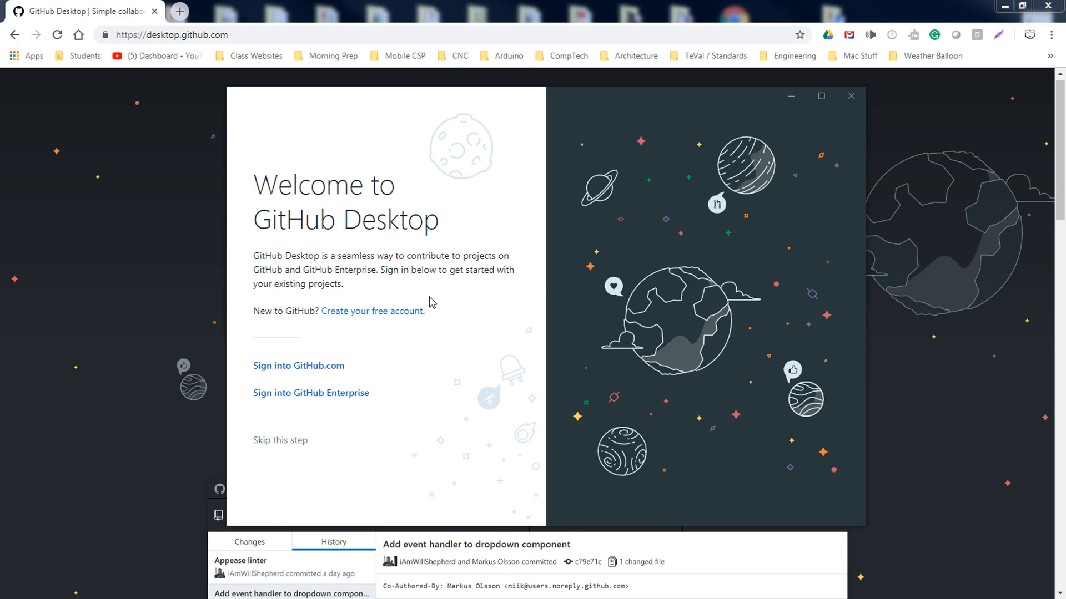
Sign in to GitHub Desktop with the GitHub.com account username and password
click(1005, 6)
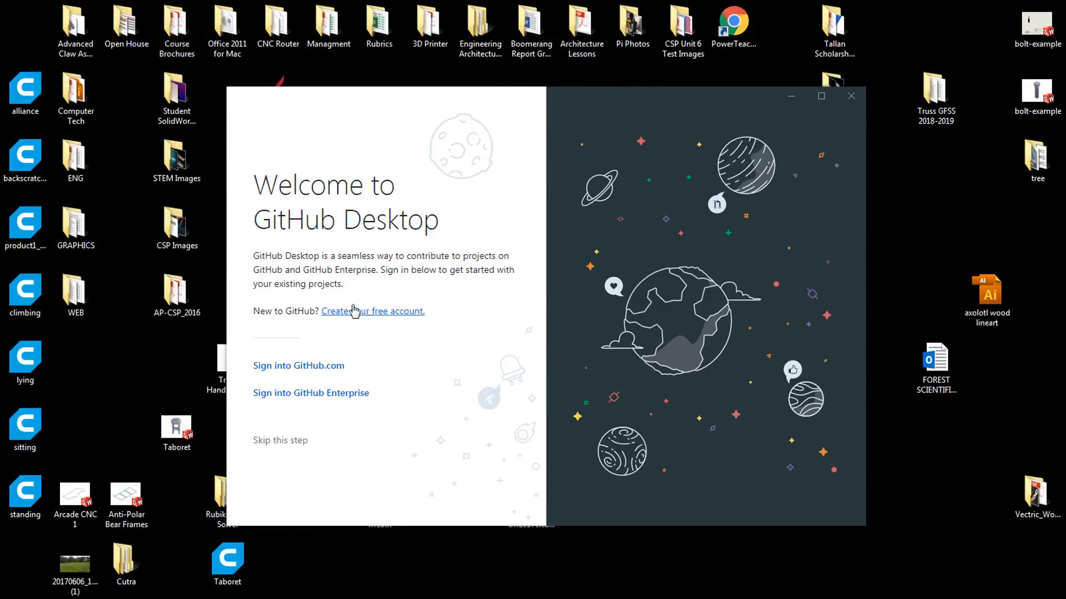
click(323, 368)
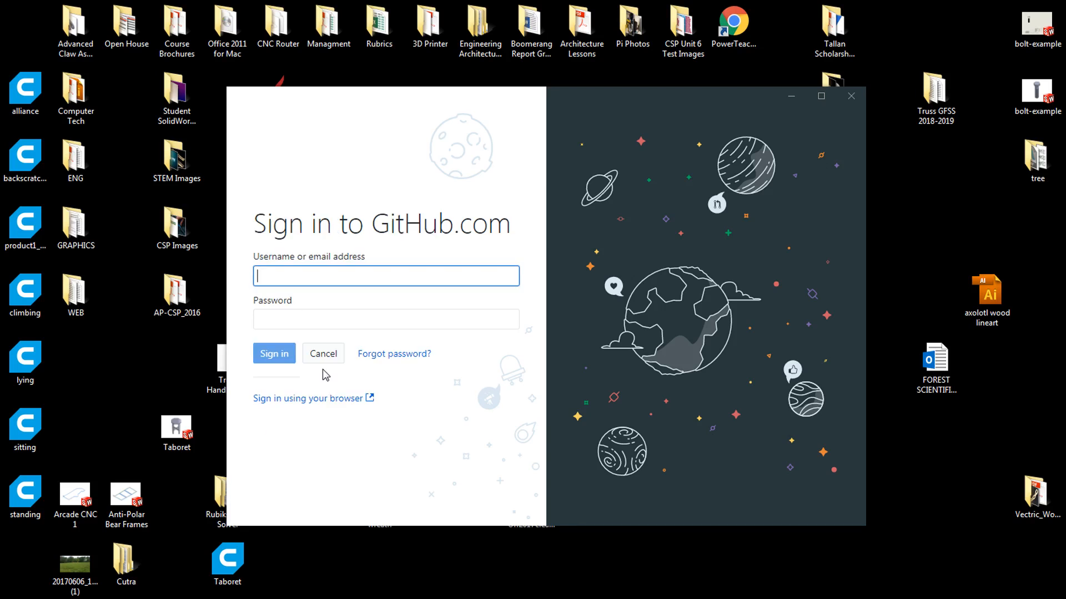
key(Tab)
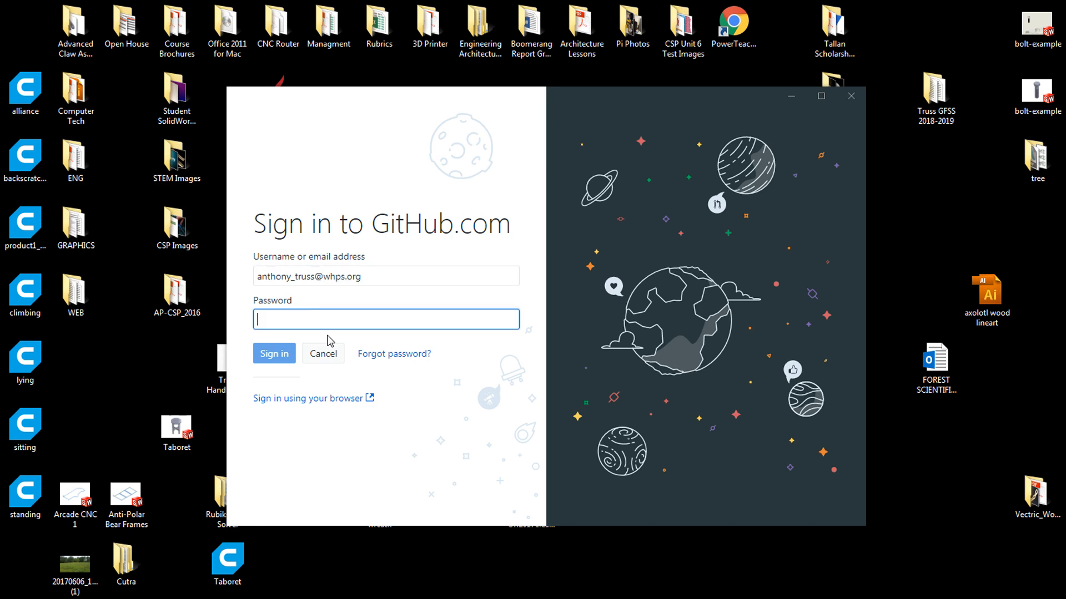
text(**********)
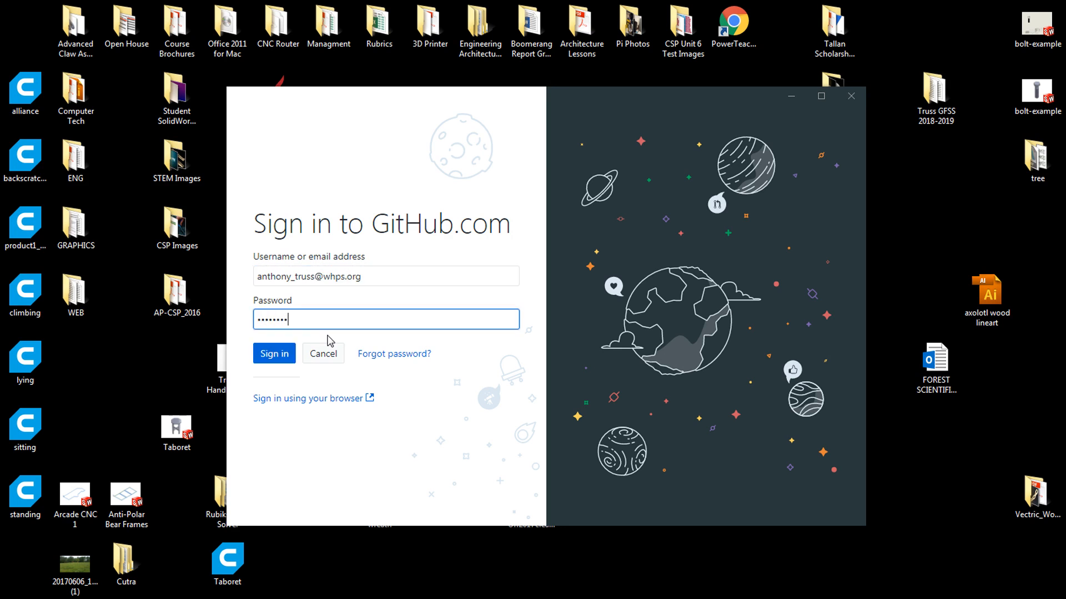
click(275, 358)
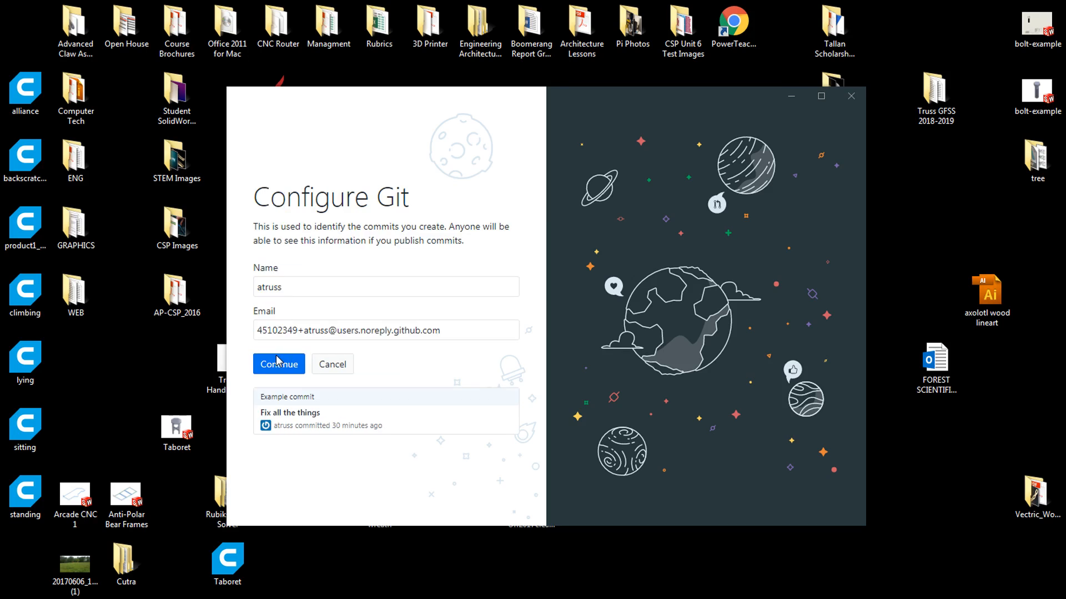
Replace the Configure Git email with the account's own address and continue
click(445, 329)
drag(446, 329, 217, 327)
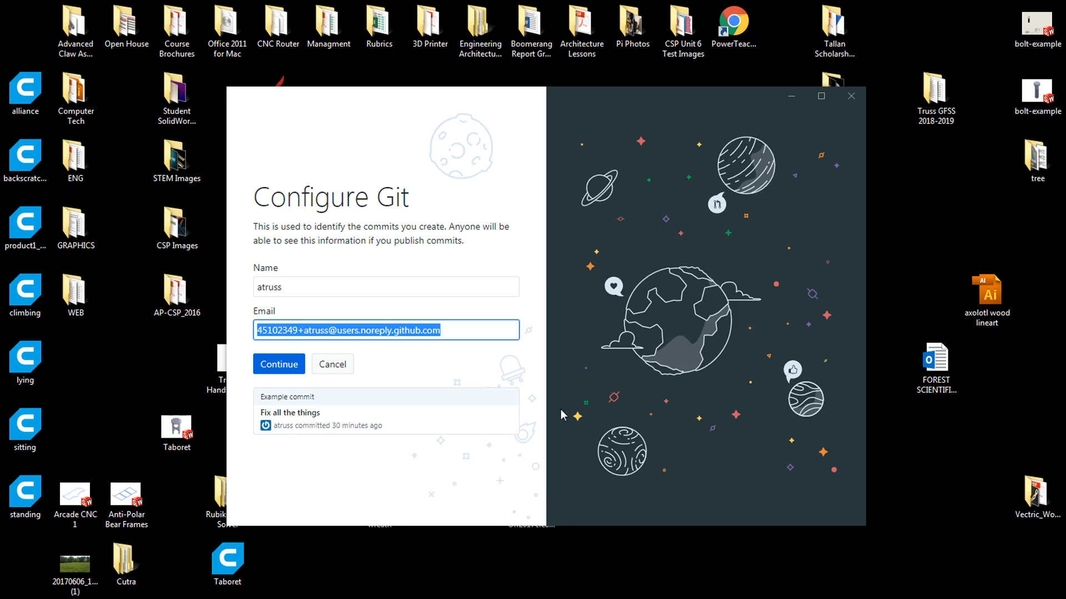
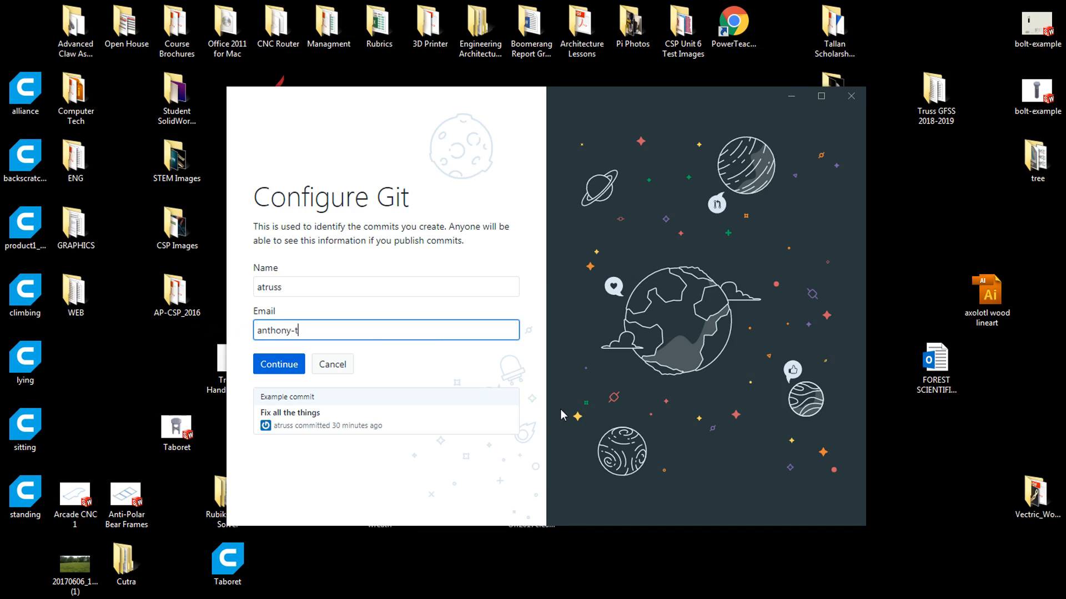
click(298, 366)
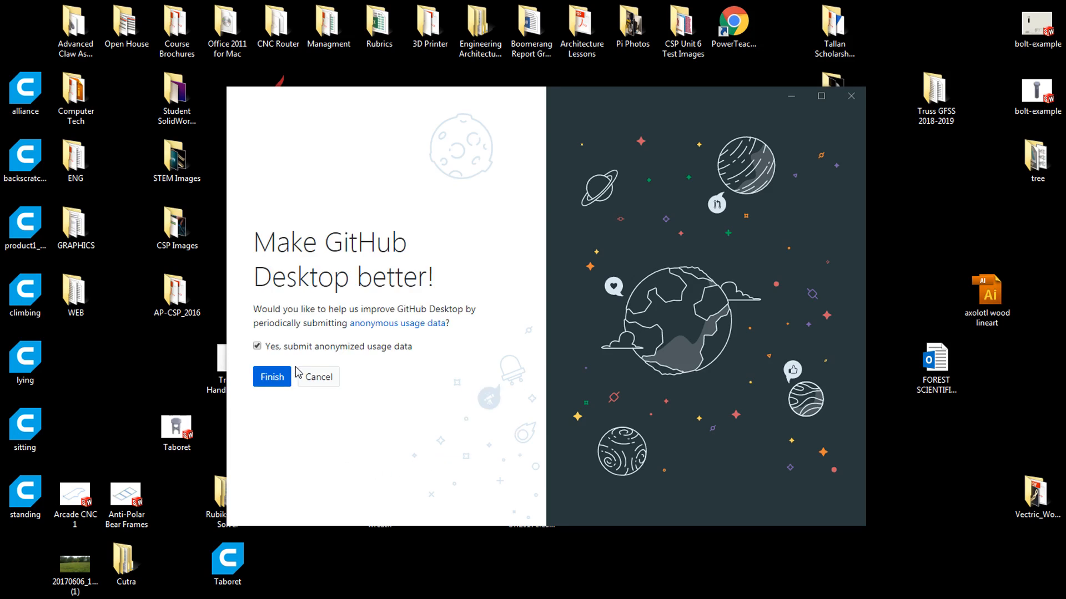
Opt out of anonymized usage data, finish GitHub Desktop setup, and return to Chrome
click(264, 346)
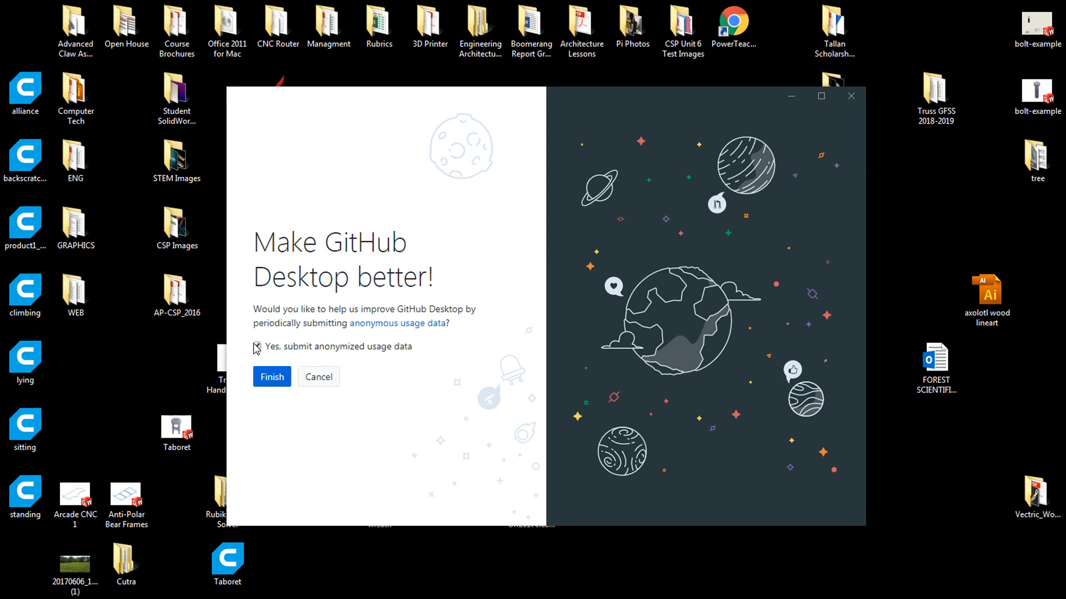
click(266, 377)
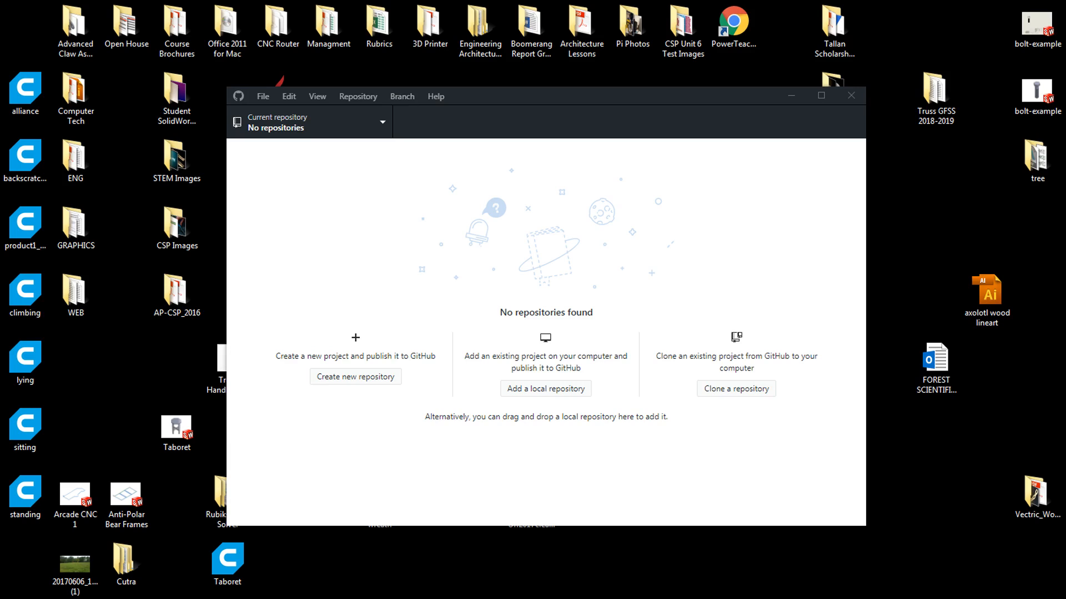
key(alt+Tab)
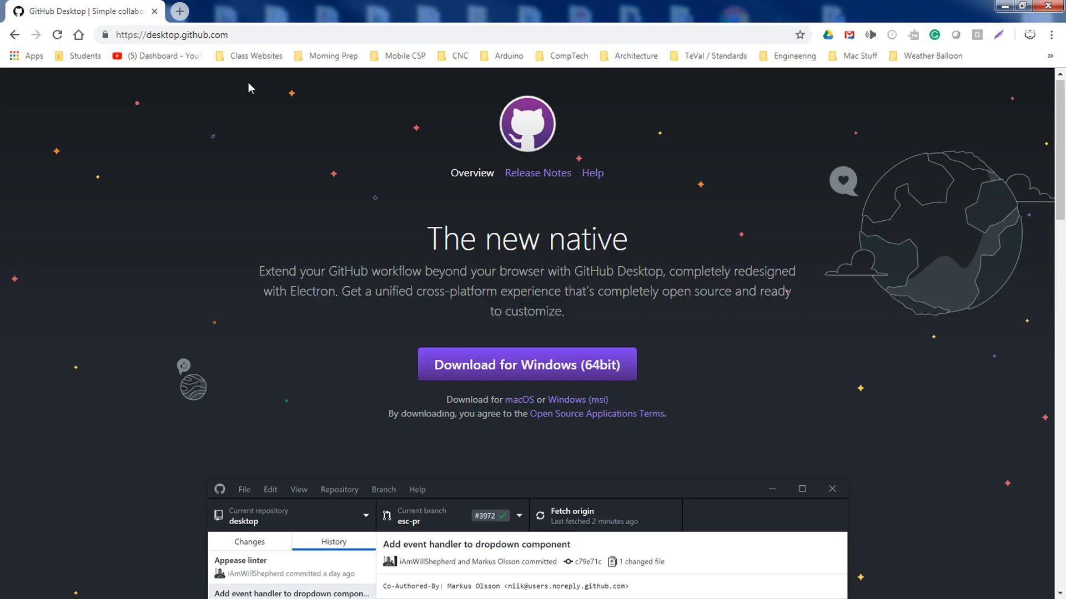
Maximize Chrome and go back to the empty repository's Quick setup page
mouse_move(270, 3)
mouse_down()
mouse_move(302, 272)
mouse_move(277, 3)
mouse_up()
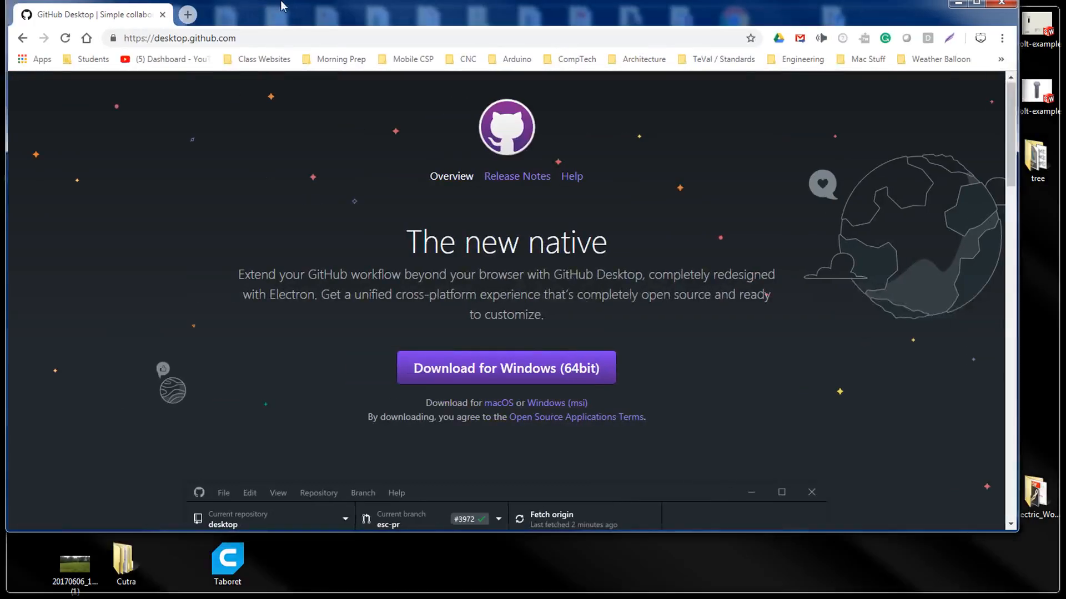
click(14, 37)
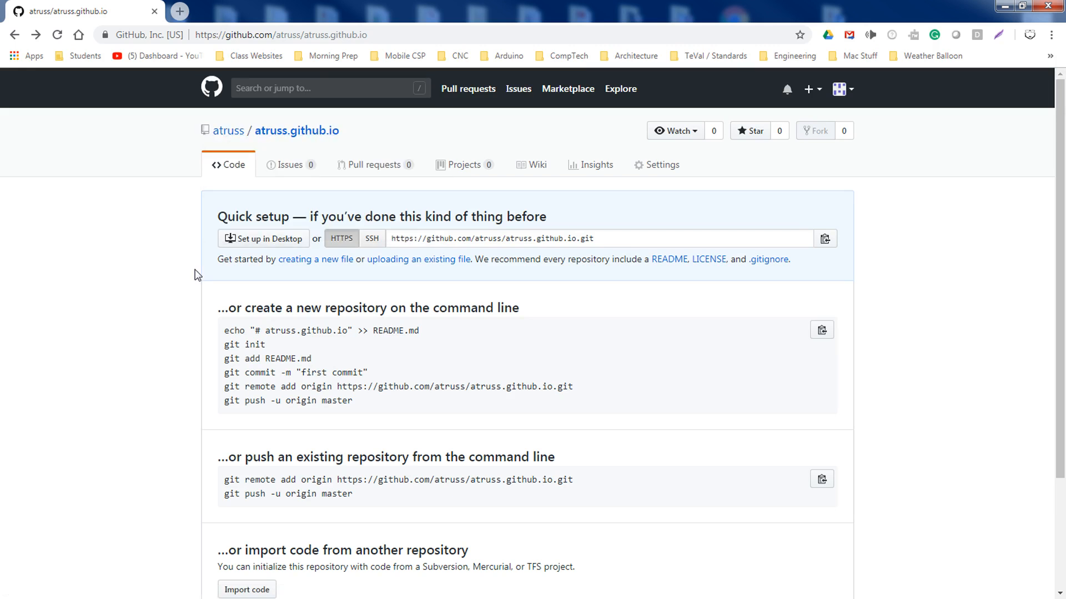
scroll(116, 383, down, 3)
scroll(116, 383, up, 3)
click(242, 125)
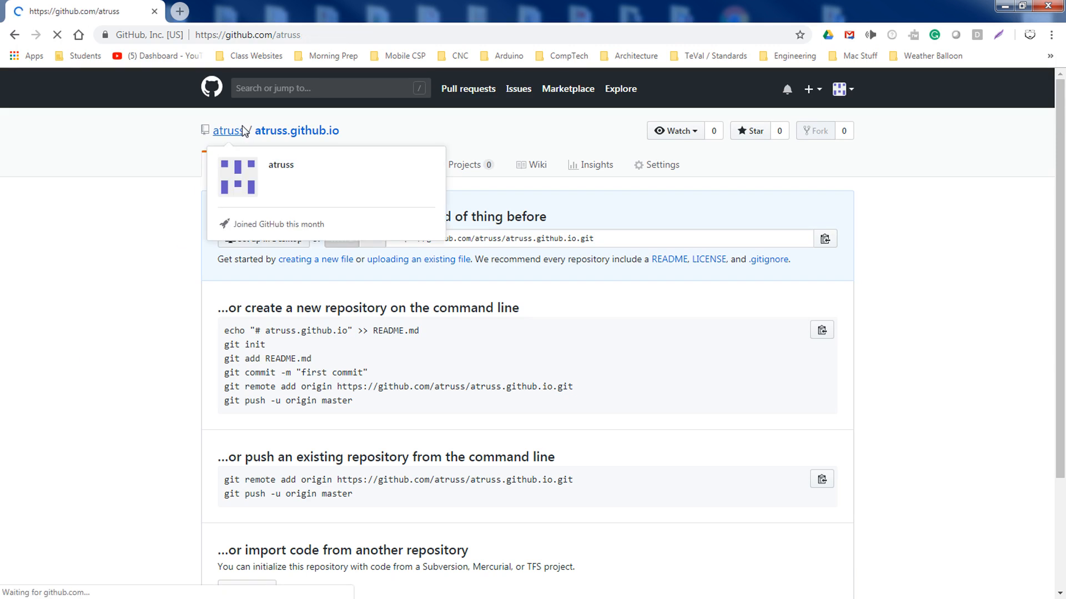
click(235, 131)
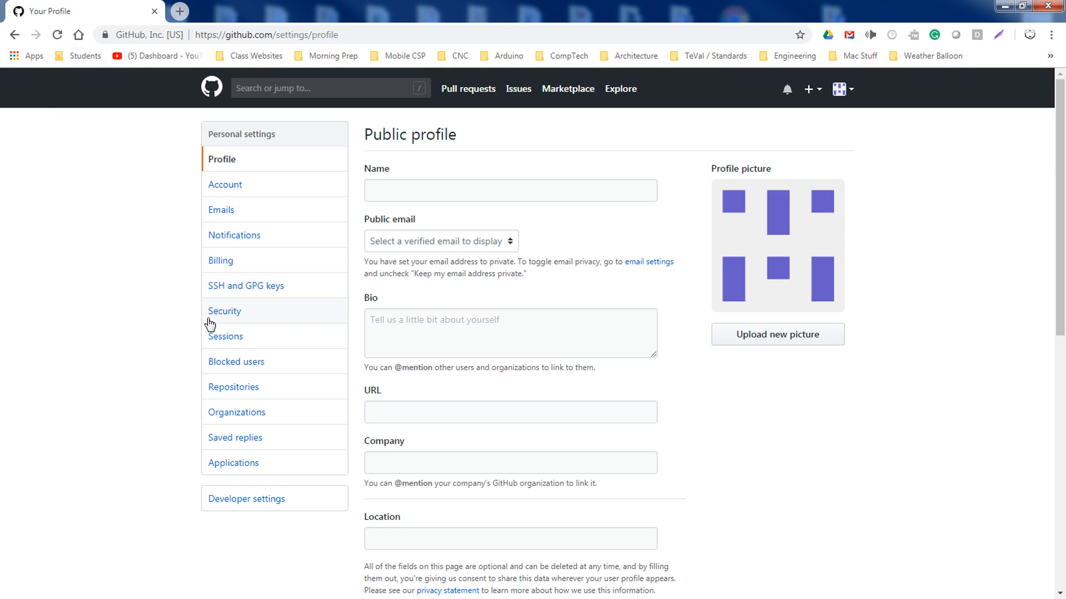
click(226, 391)
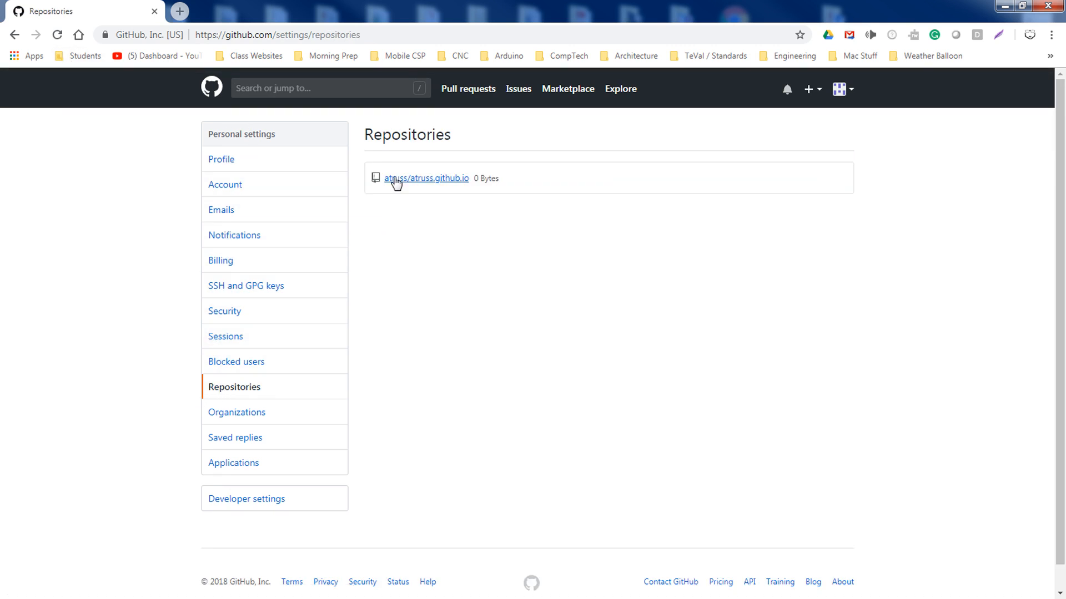
click(430, 180)
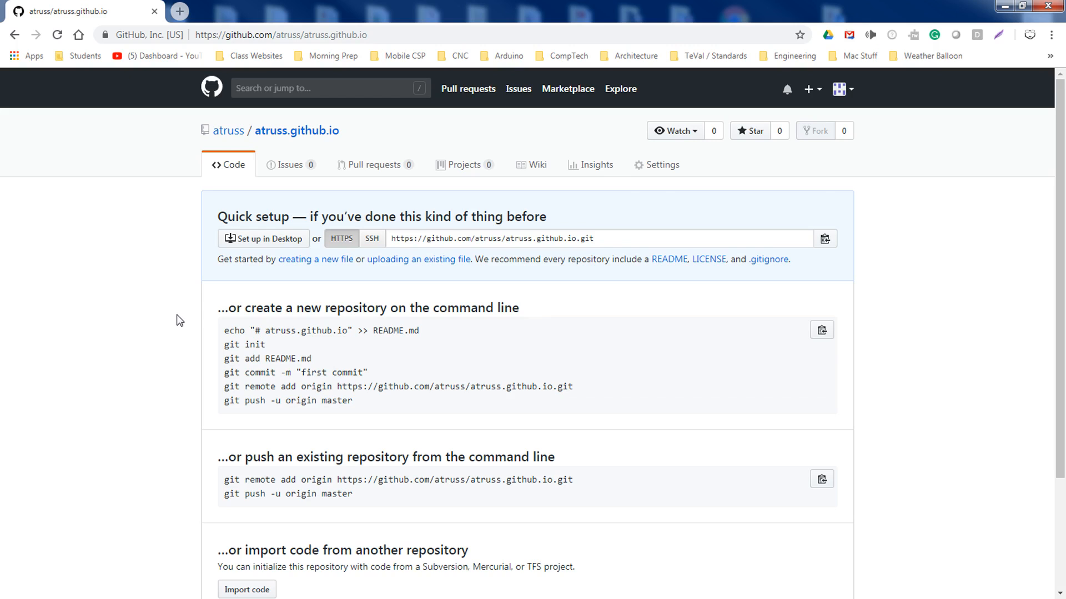
scroll(126, 371, down, 3)
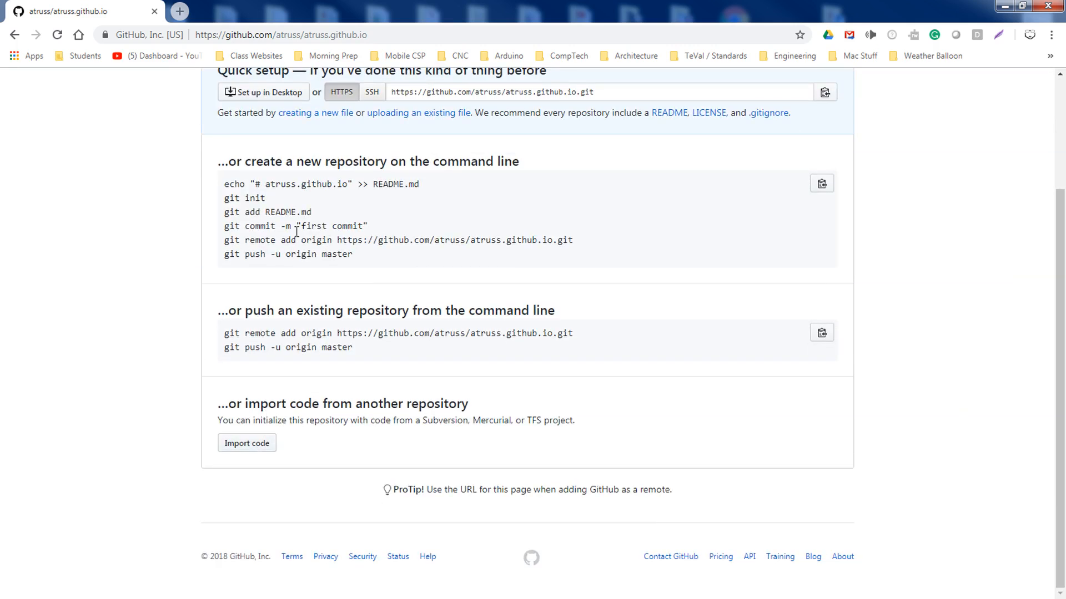
scroll(295, 232, up, 3)
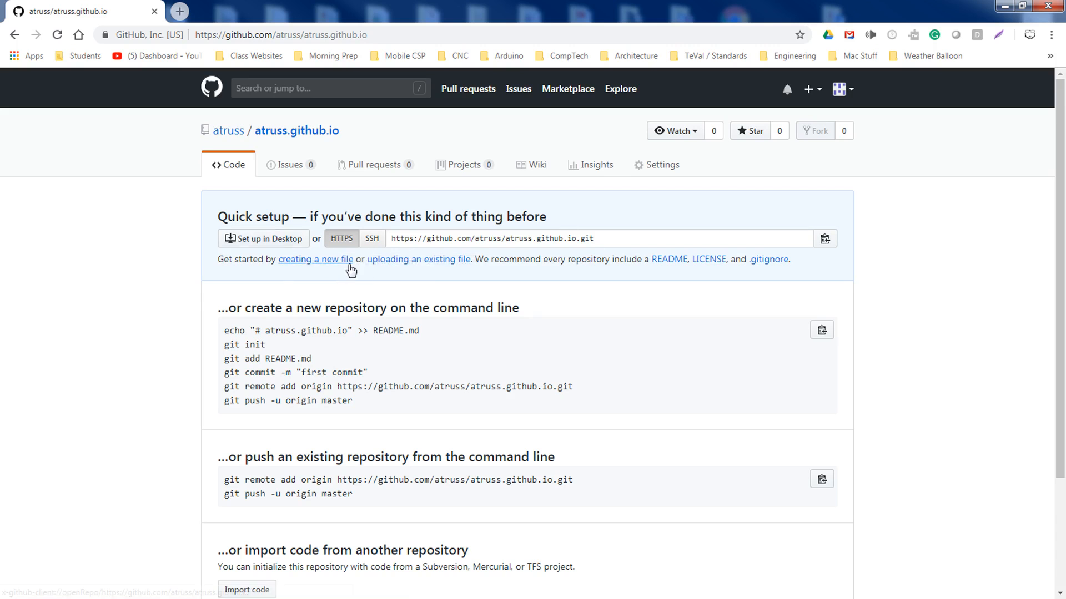
Open the repository's upload page, then select all 12 Creative 01 items in Explorer
click(406, 261)
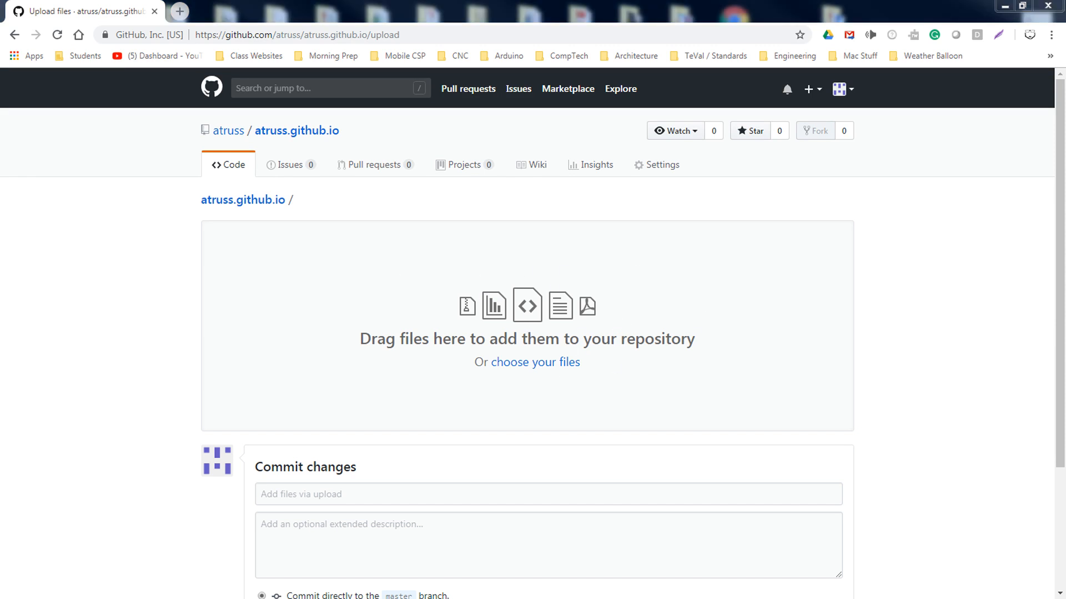
key(super+e)
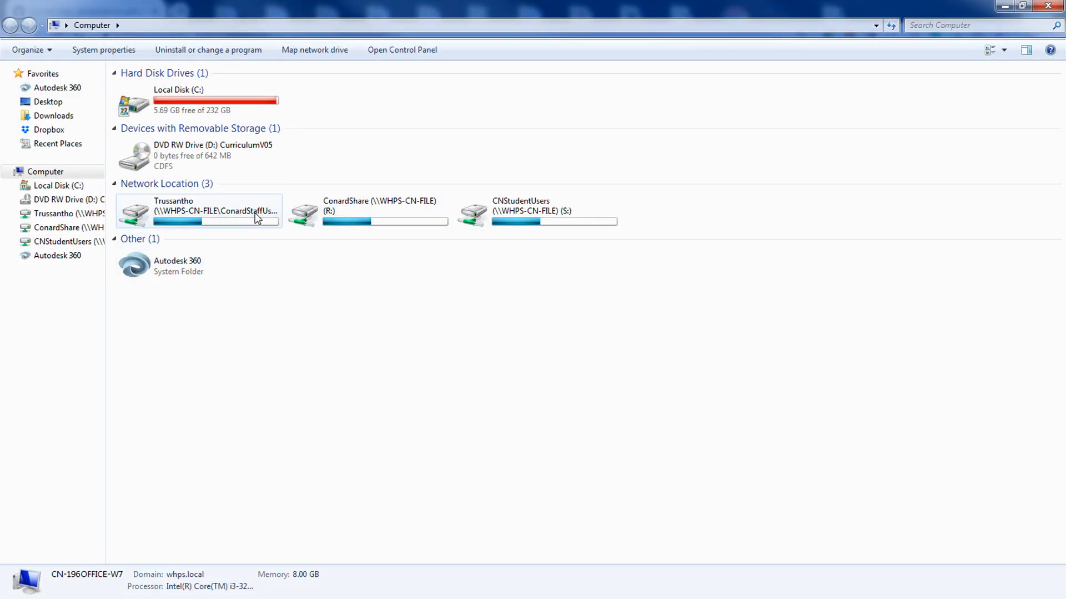
double_click(242, 215)
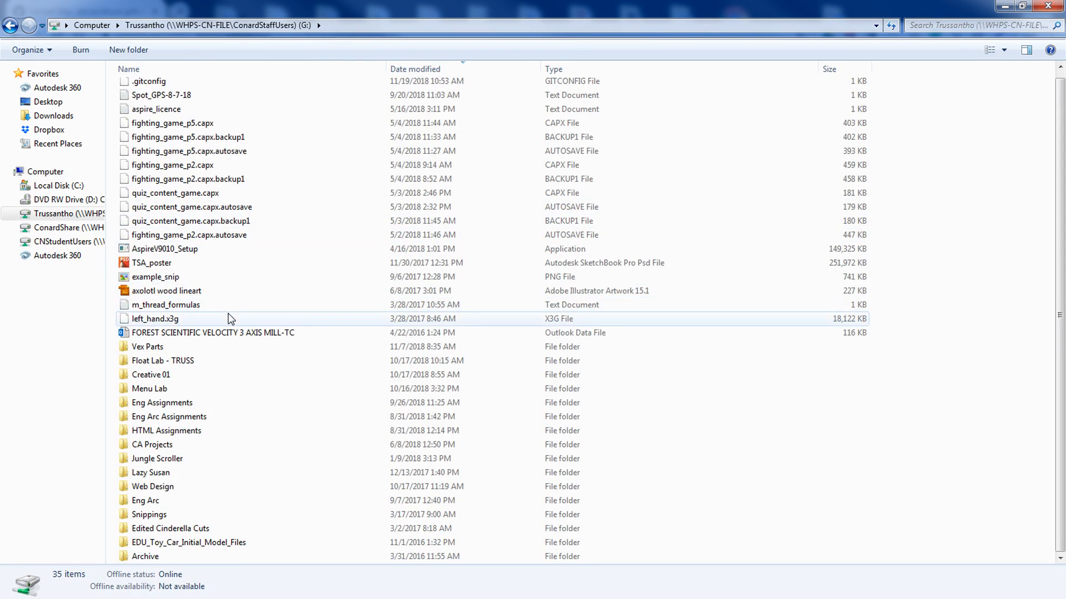
double_click(150, 379)
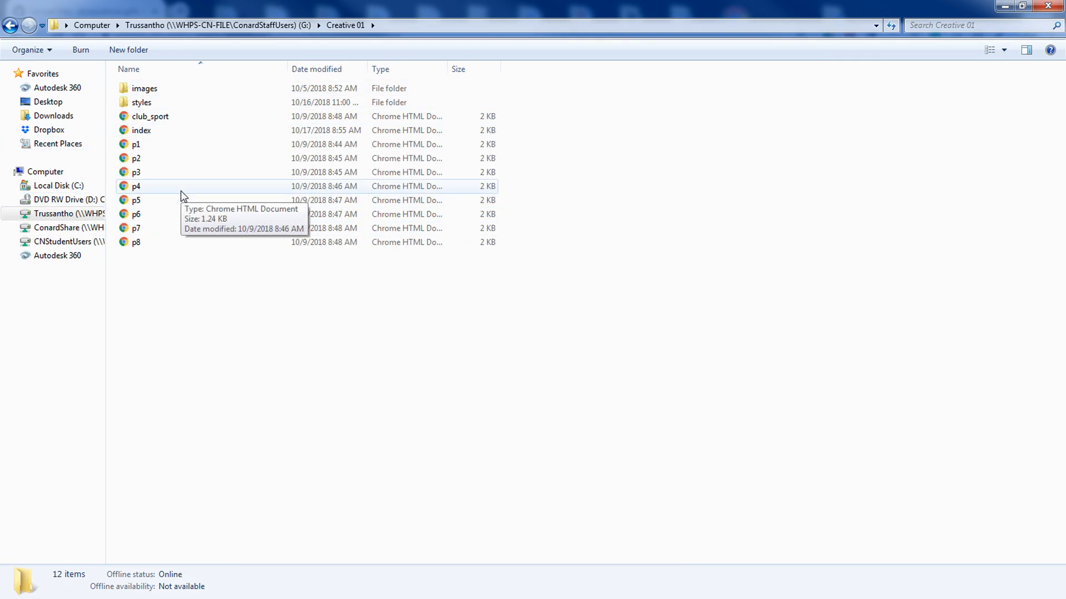
drag(326, 397, 118, 82)
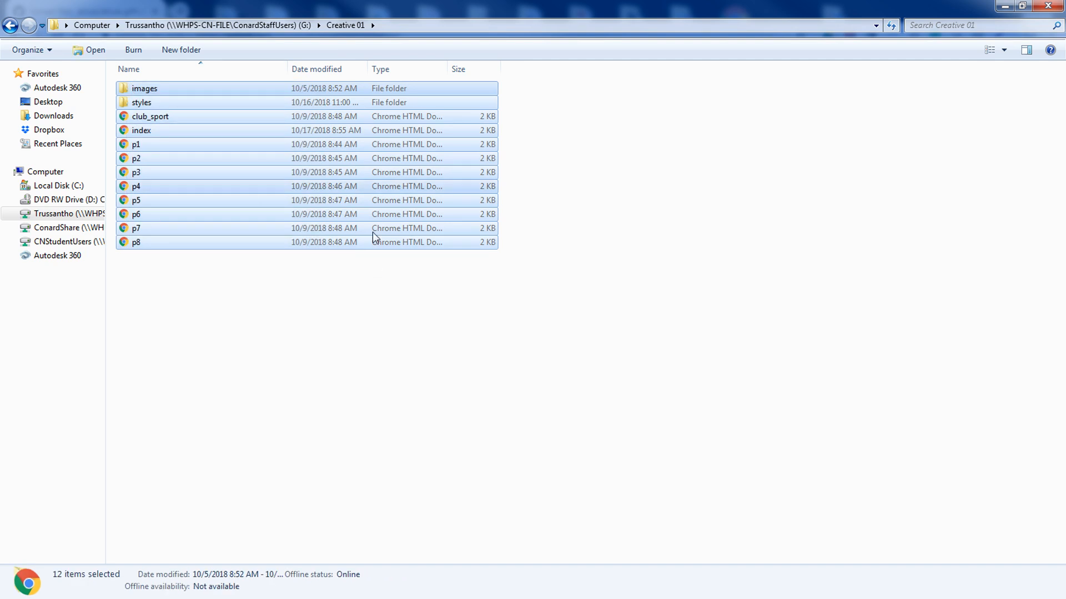
key(alt+Tab)
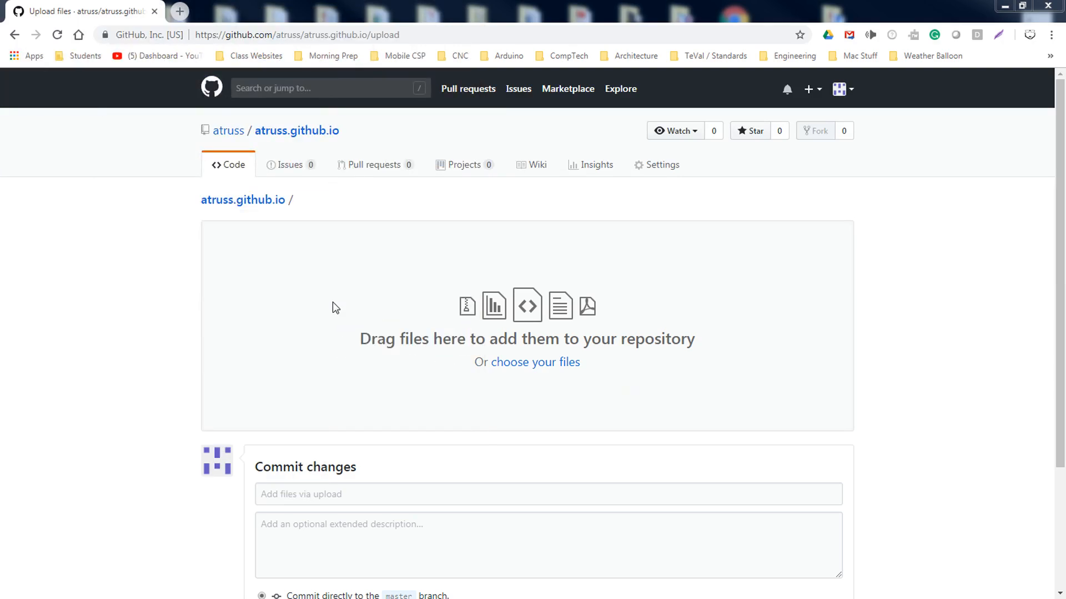
Reselect all 12 site files and folders in the file explorer beside the browser
key(alt+Tab)
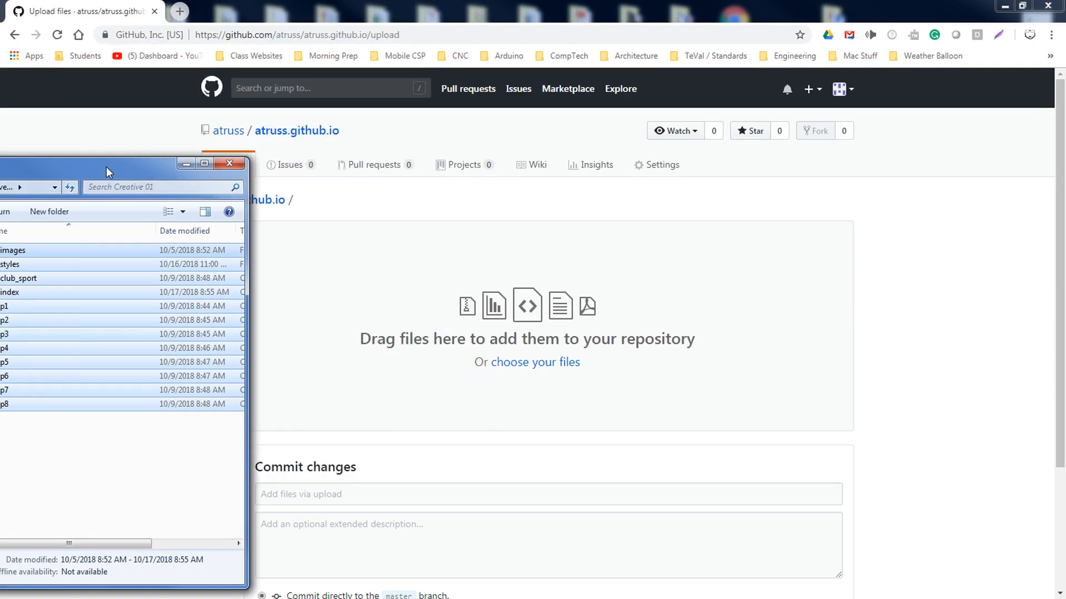
click(224, 377)
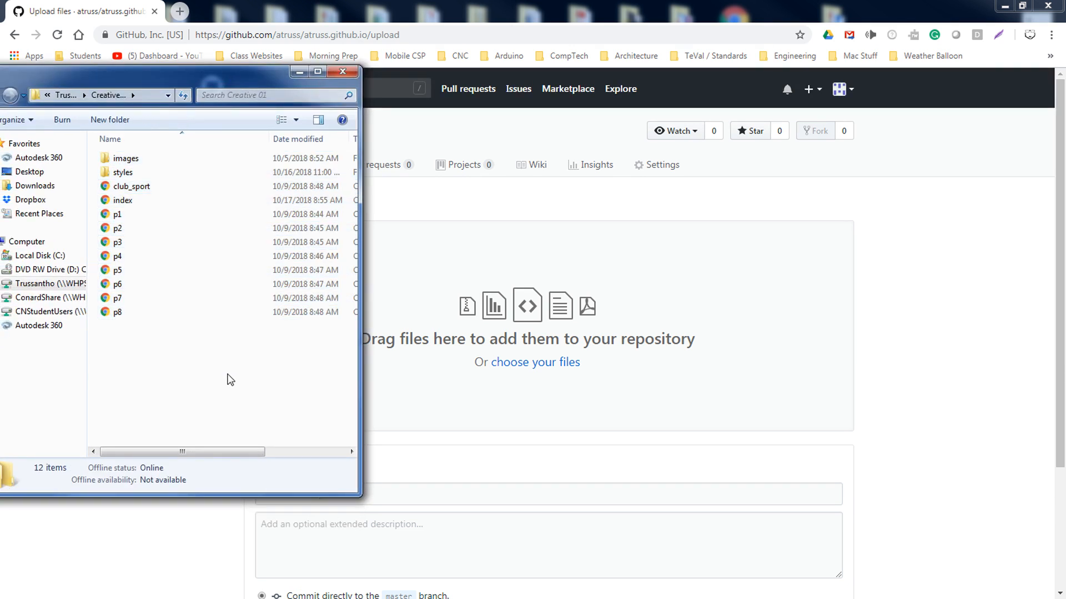
drag(215, 384, 569, 305)
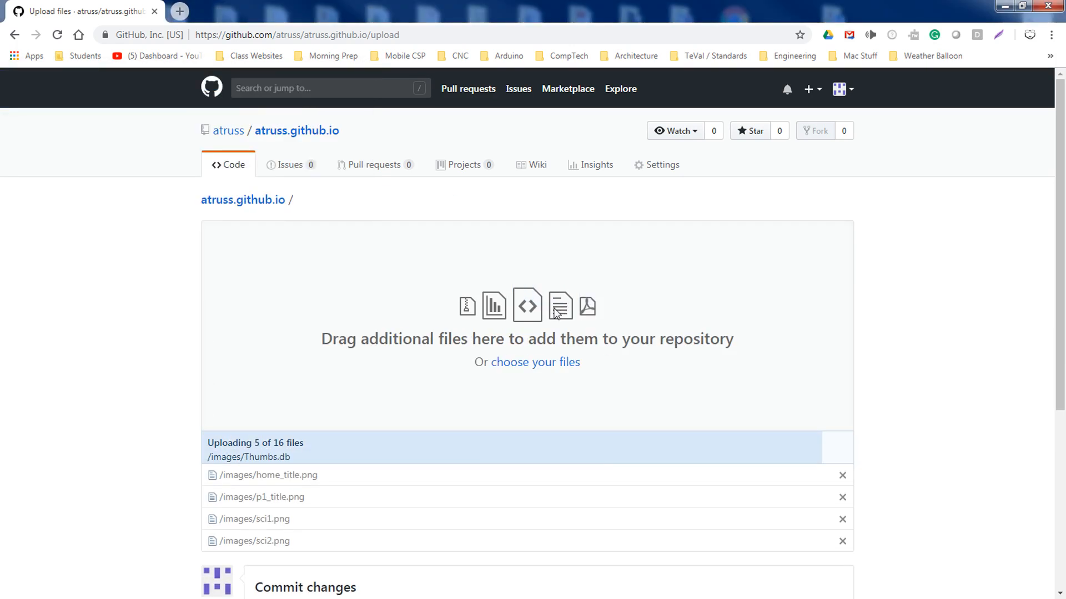
Review the 16 queued files and the note about committing directly to master
scroll(658, 466, down, 7)
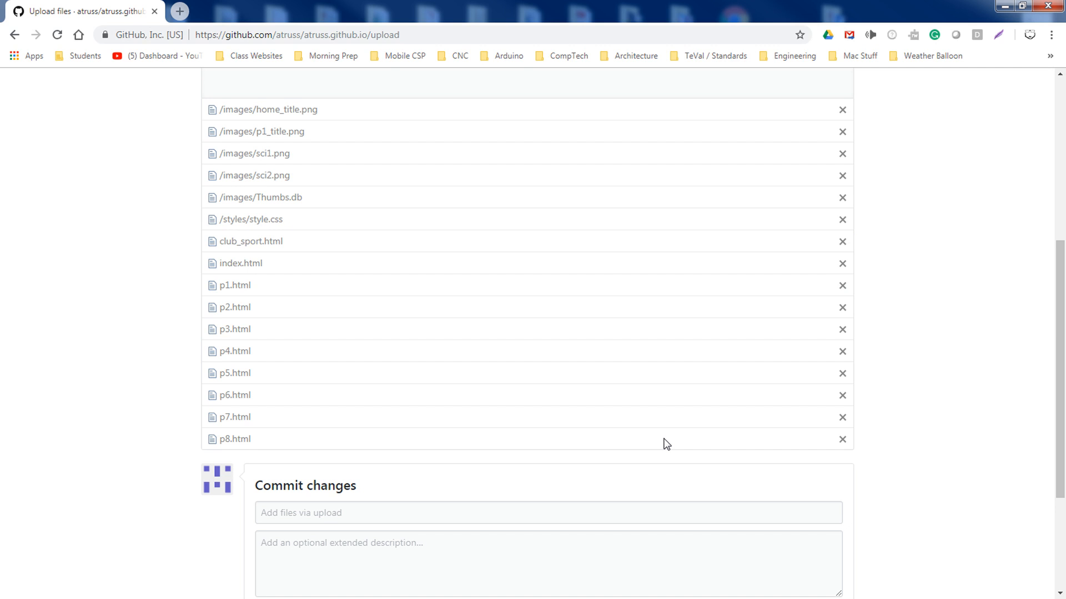
scroll(509, 487, up, 5)
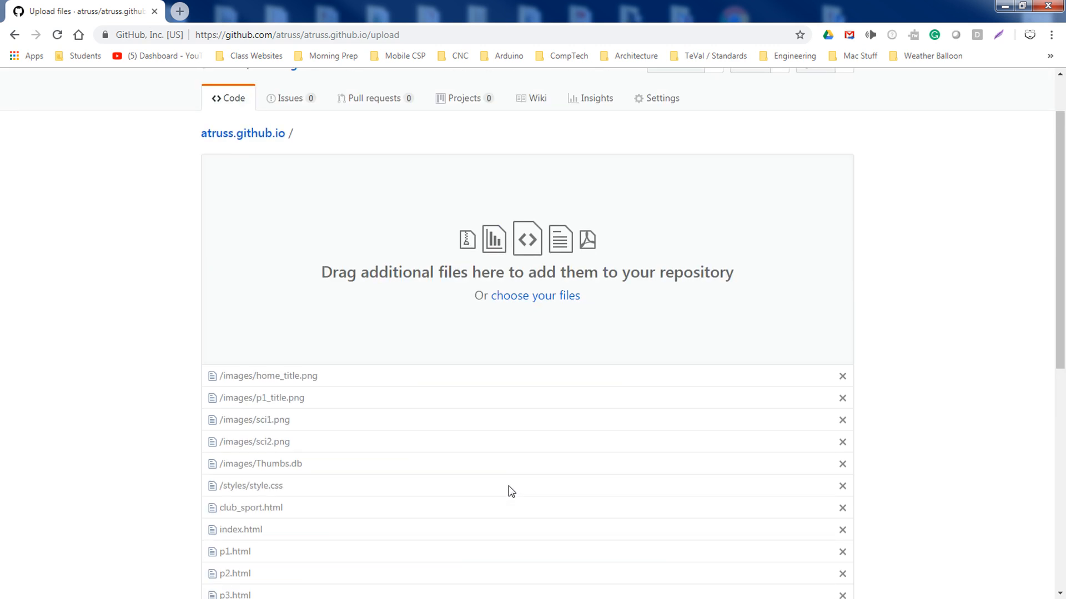
scroll(511, 492, up, 1)
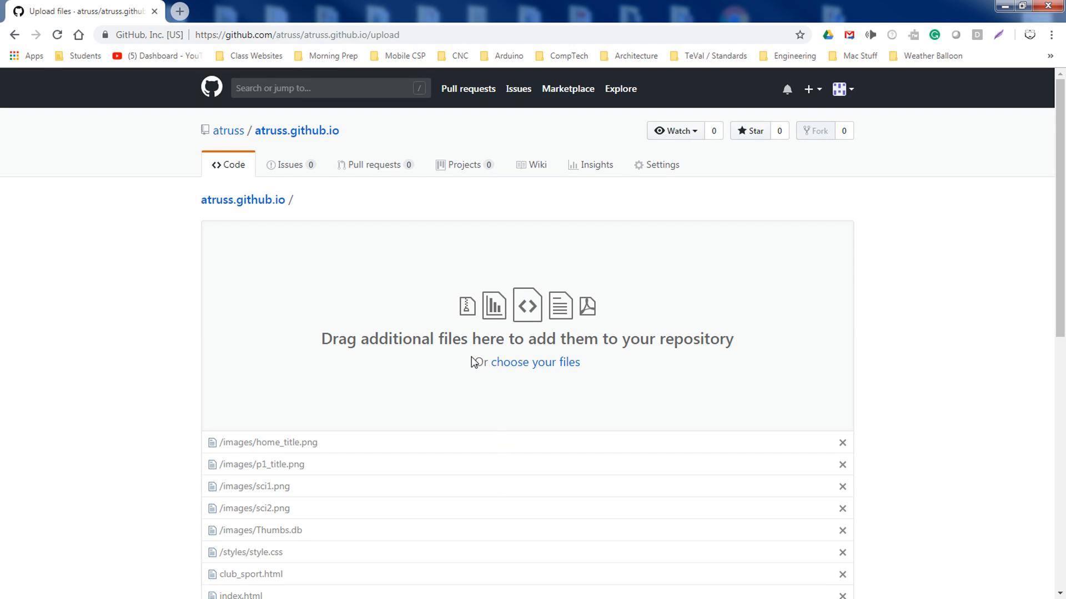
scroll(266, 398, down, 9)
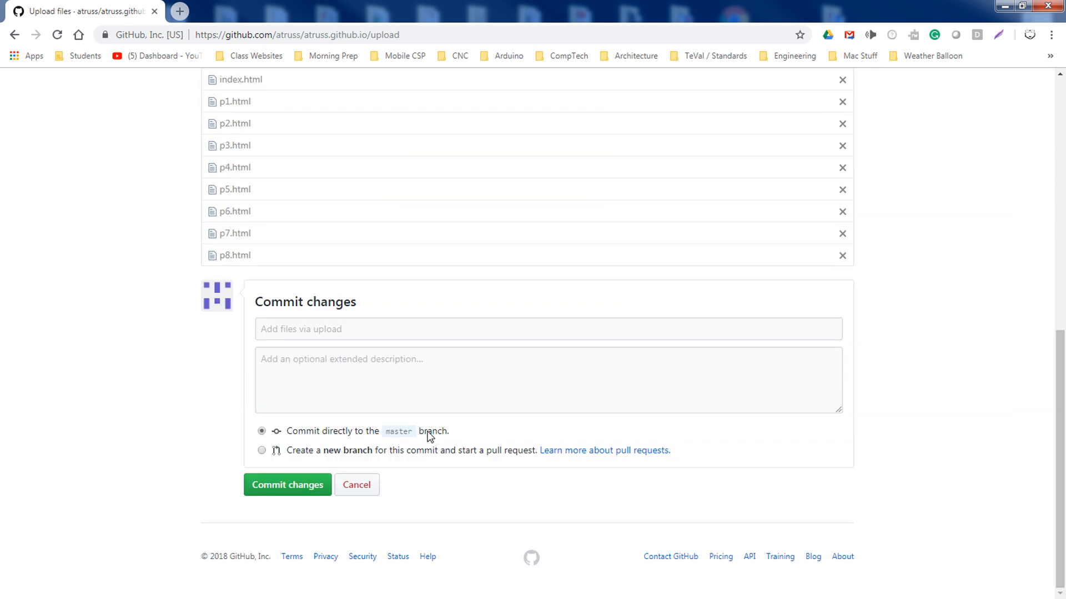
drag(478, 437, 246, 432)
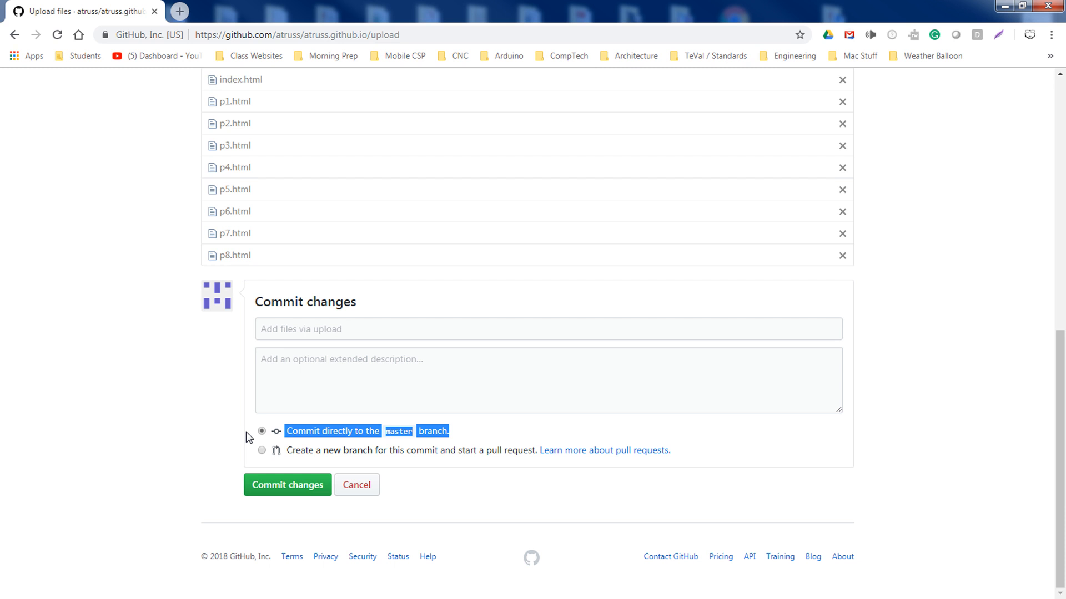
Commit the upload as 'Add files via upload' and check images, styles, index.html and p1–p8.html
click(195, 421)
click(280, 487)
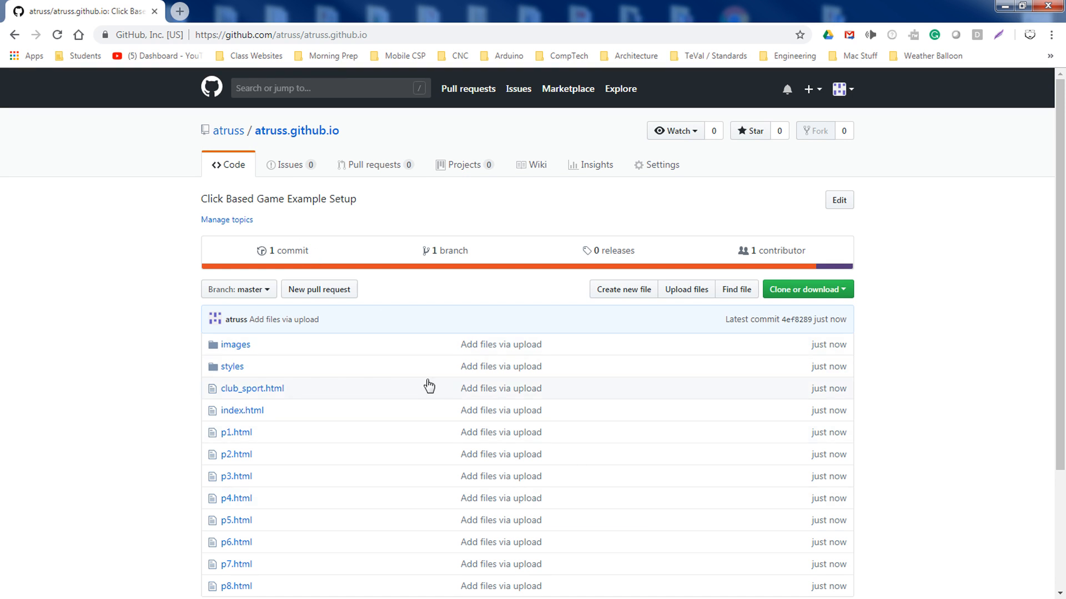
scroll(411, 399, down, 1)
scroll(402, 415, down, 2)
scroll(397, 411, up, 3)
scroll(245, 316, down, 3)
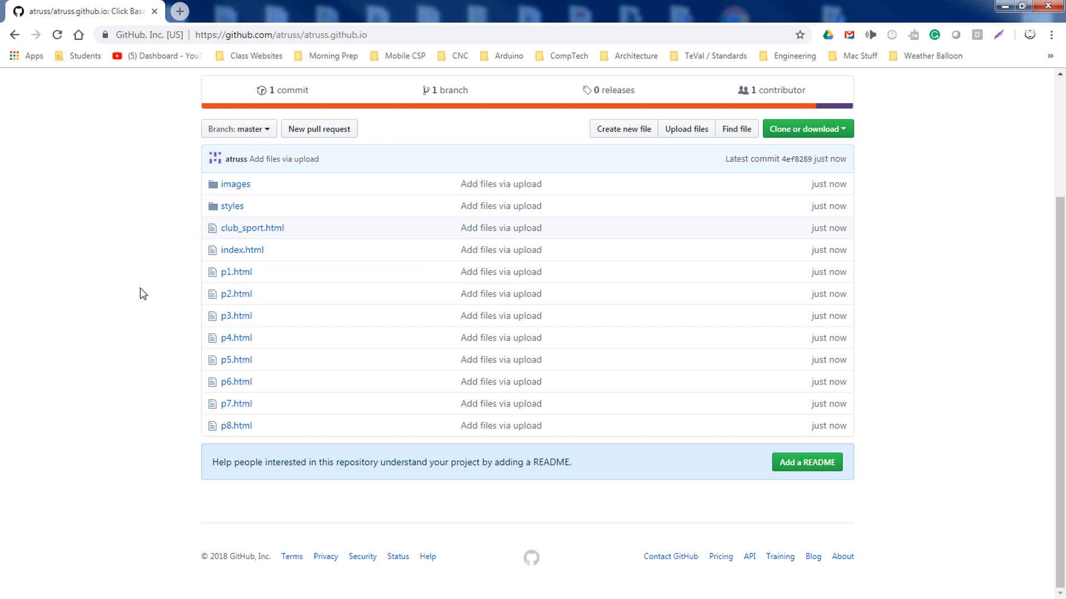
scroll(141, 293, up, 2)
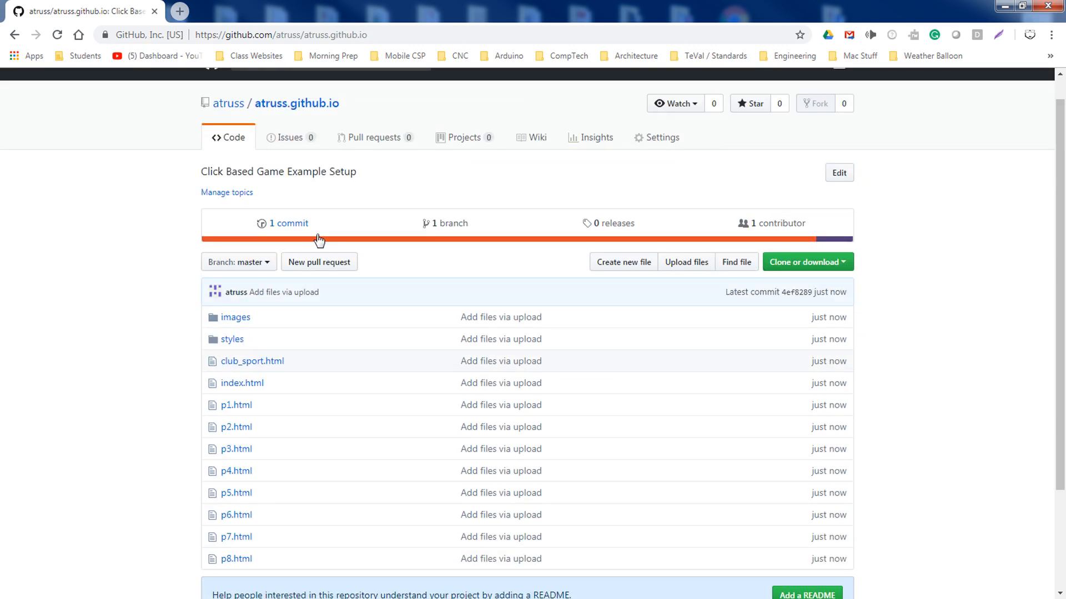
click(678, 139)
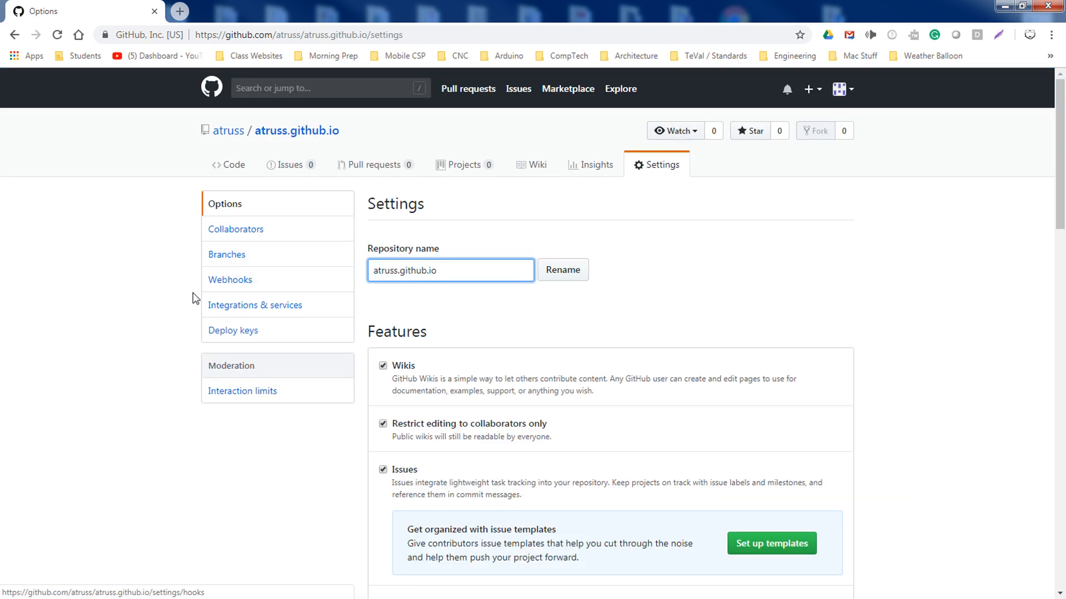
scroll(405, 236, down, 2)
drag(469, 139, 367, 140)
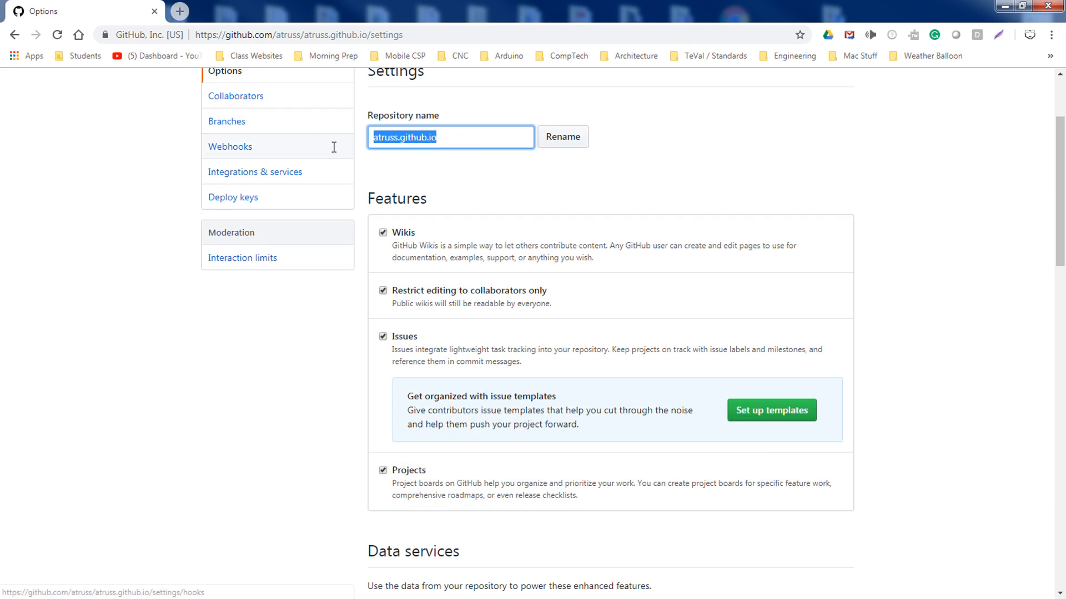
click(53, 207)
scroll(53, 208, up, 2)
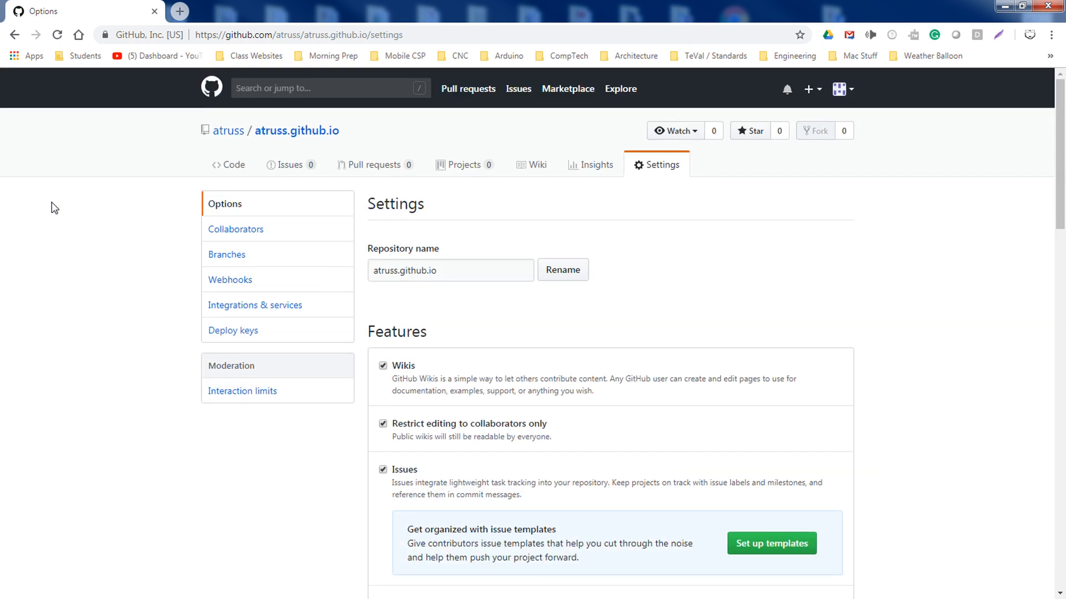
click(233, 166)
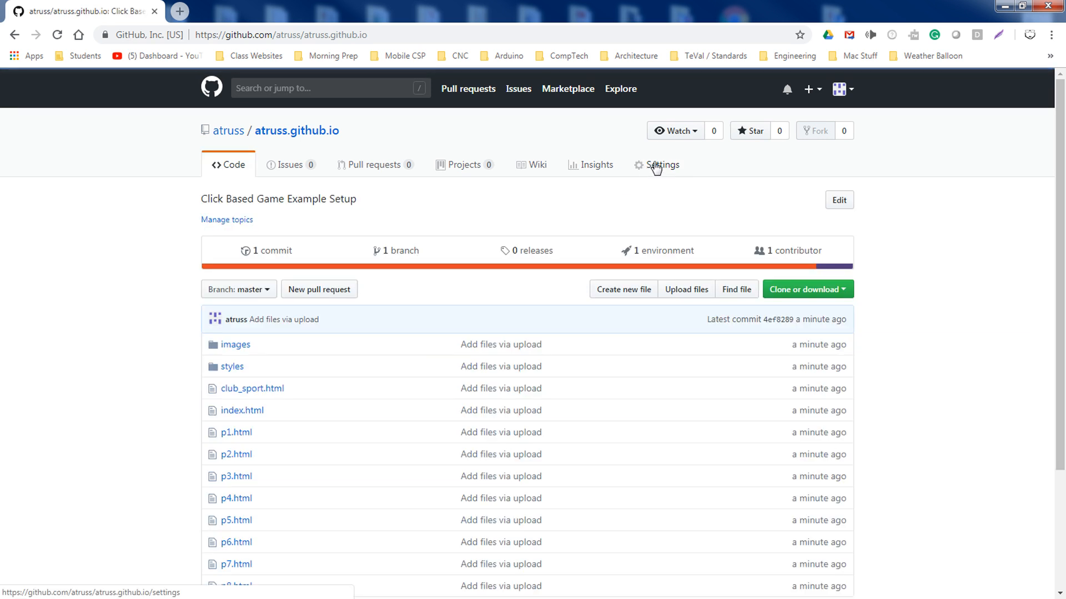
scroll(517, 275, down, 3)
scroll(298, 326, up, 3)
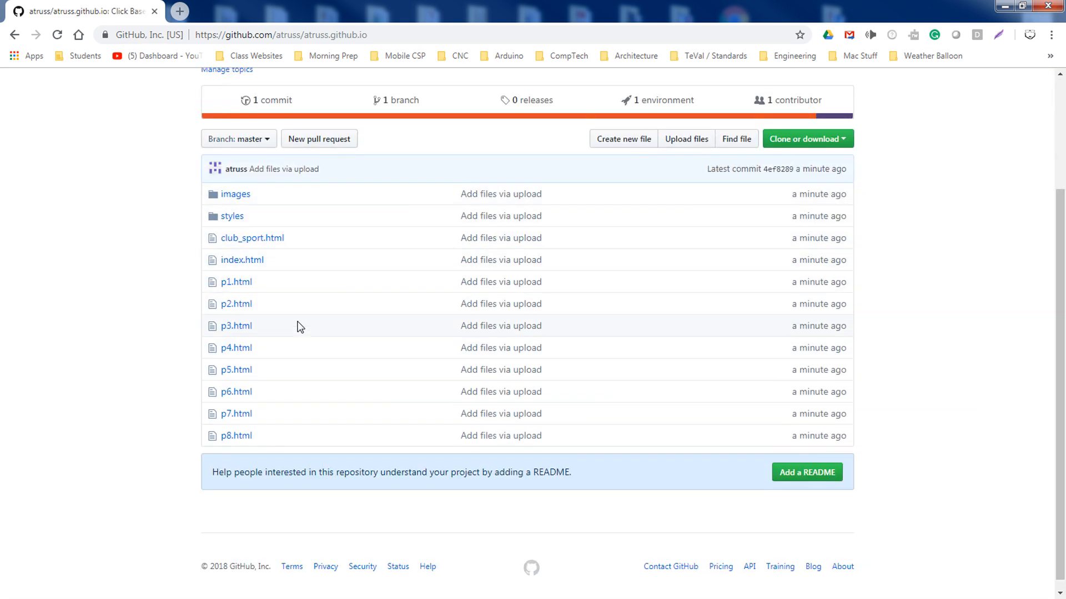
click(663, 170)
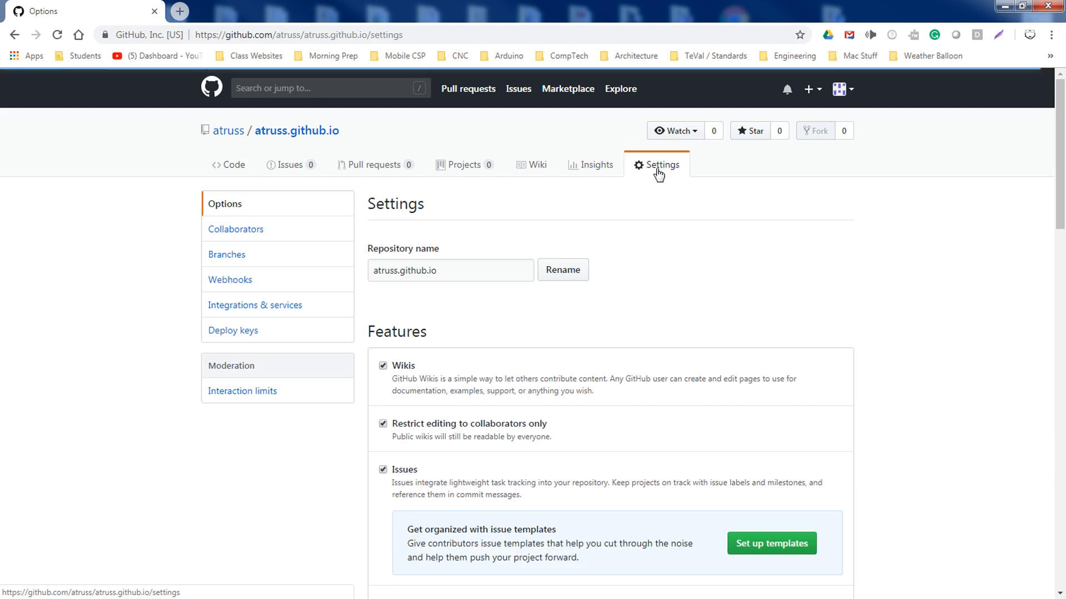
drag(493, 271, 297, 281)
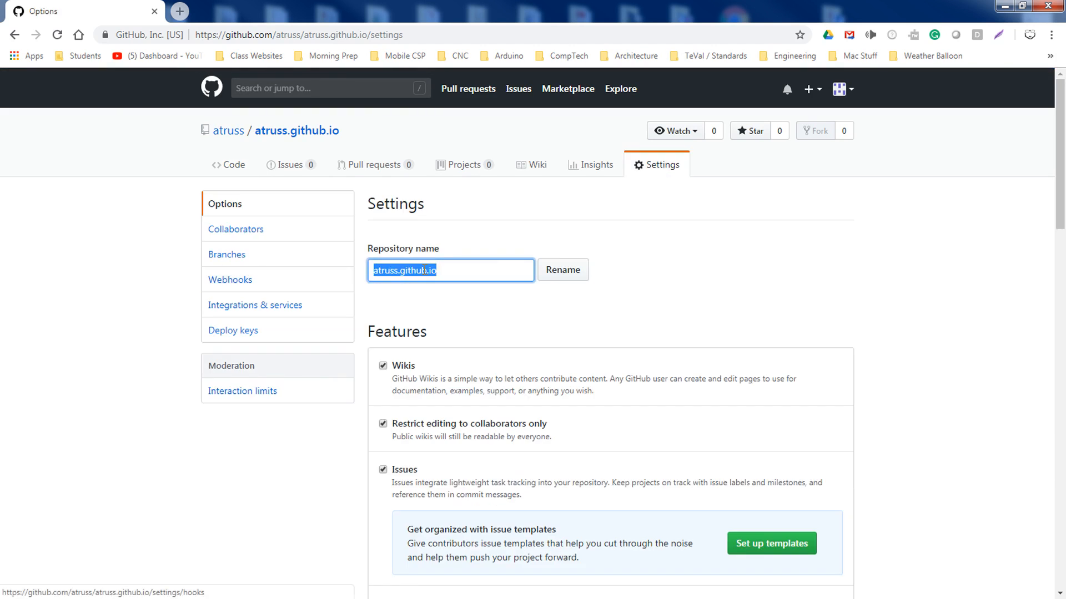
double_click(387, 271)
double_click(415, 272)
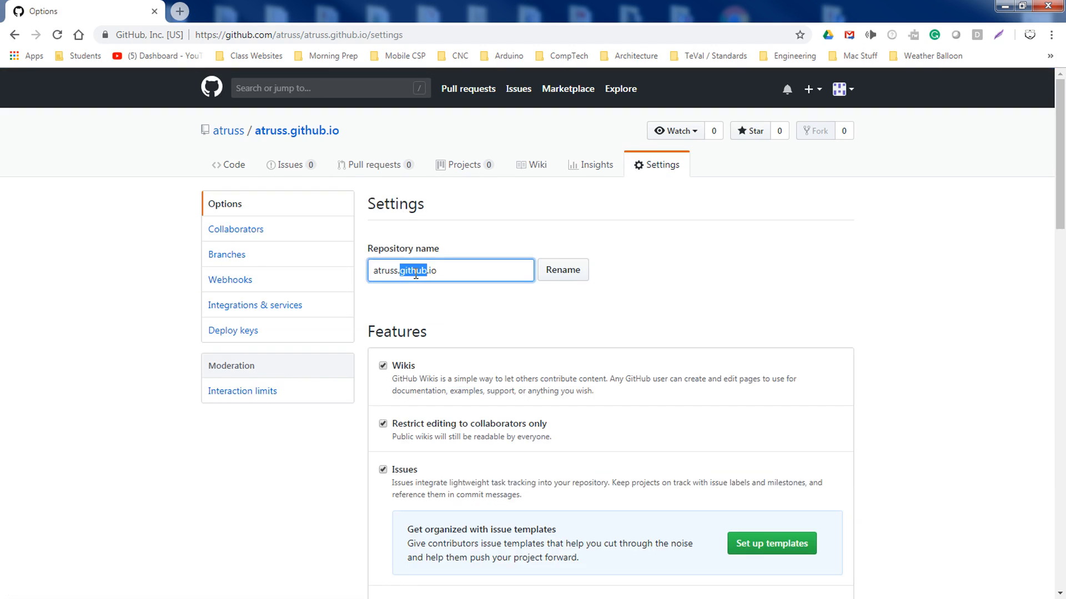
double_click(434, 272)
click(236, 172)
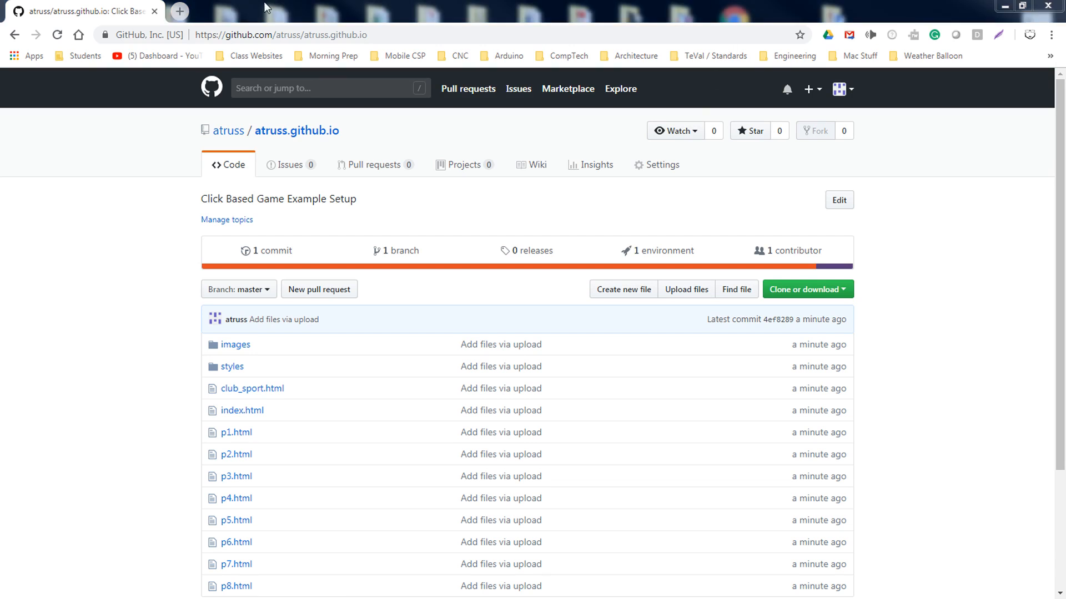
In a new tab, paste username.github.io, swap in the account's username, and load it
click(179, 11)
text(https://username.github.io)
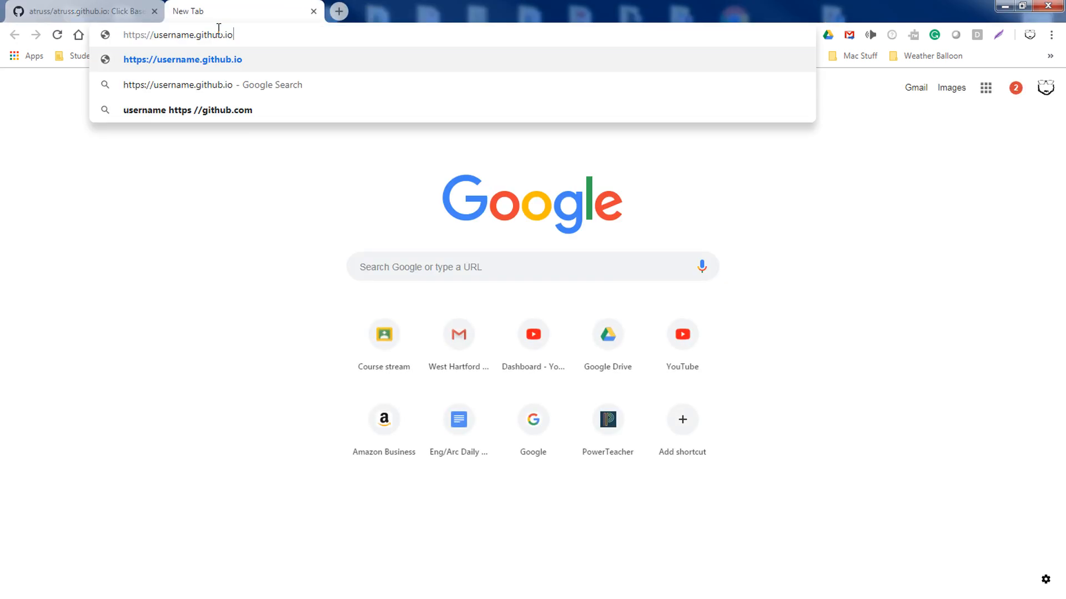
double_click(179, 35)
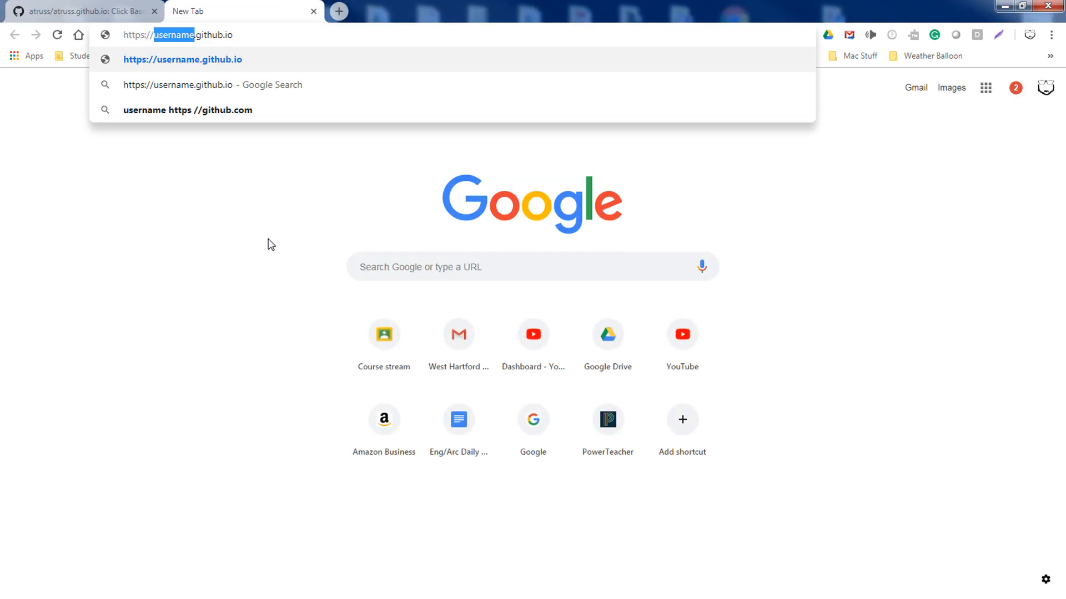
text(atruss)
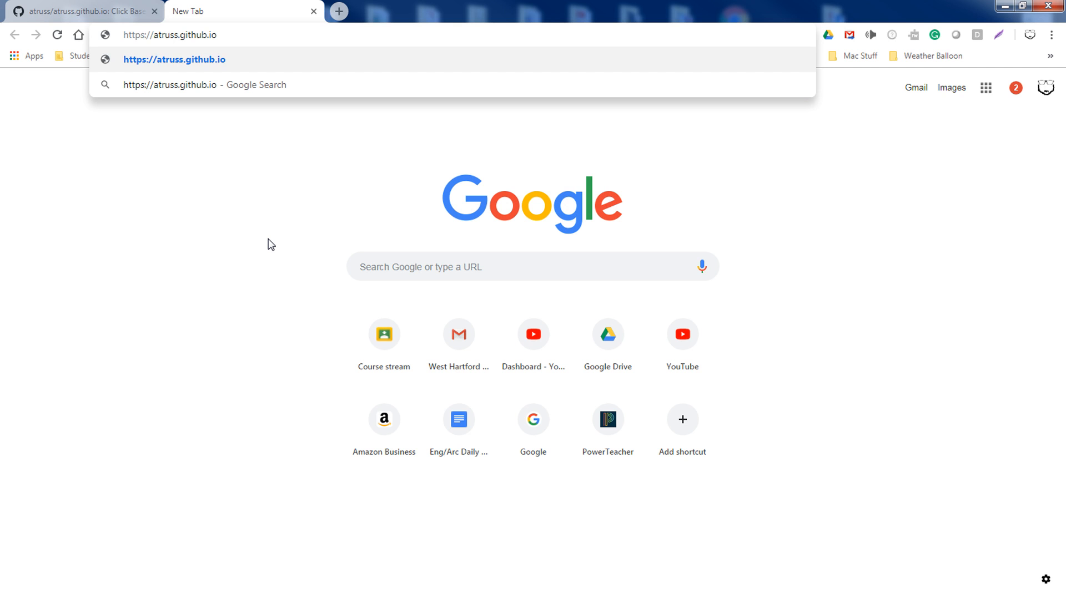
key(Return)
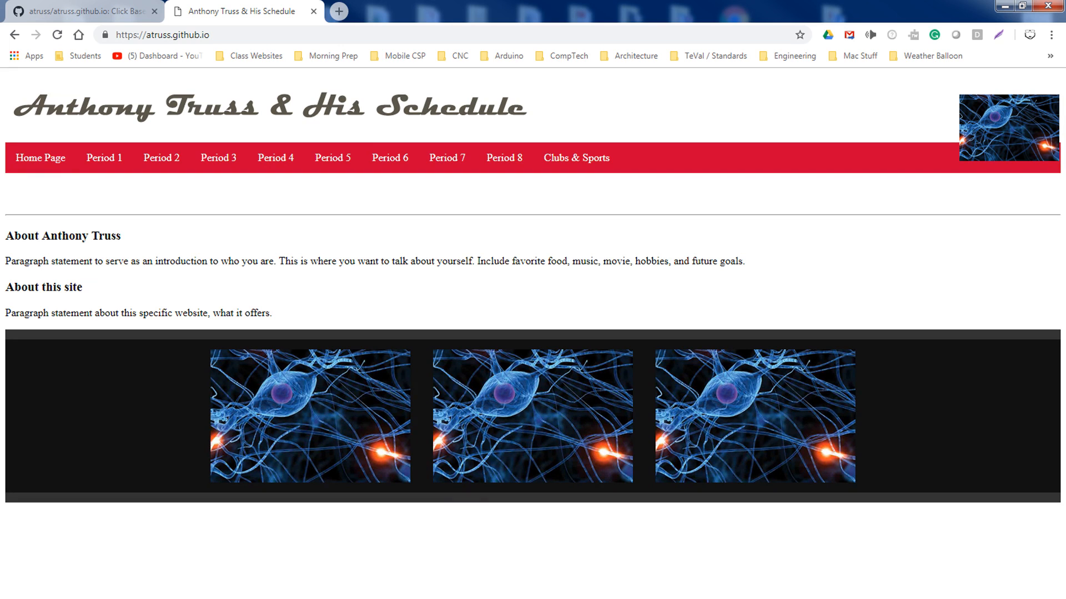
key(alt+Tab)
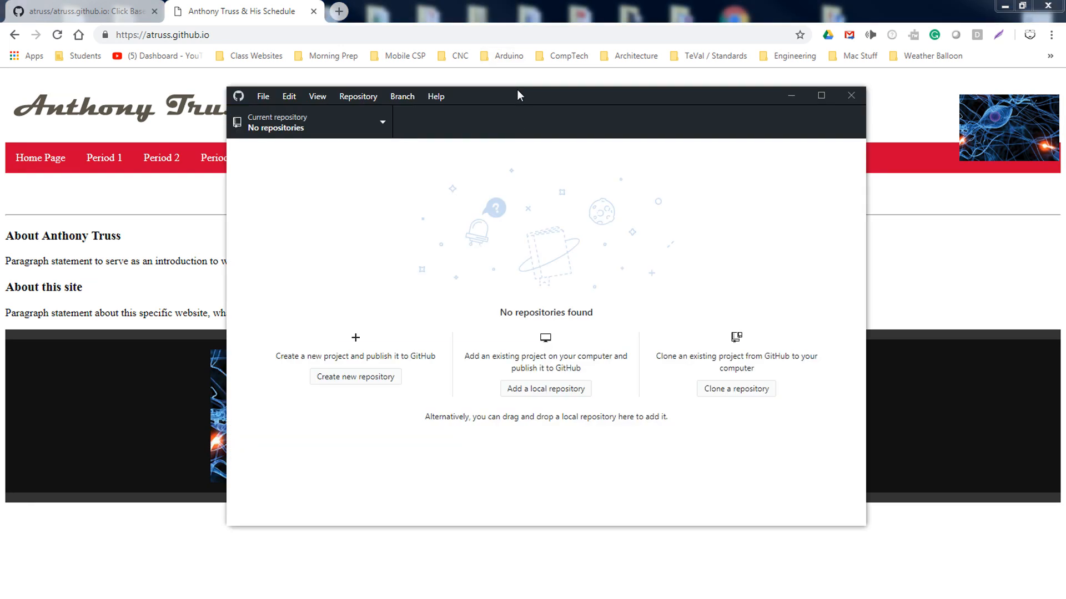
click(855, 94)
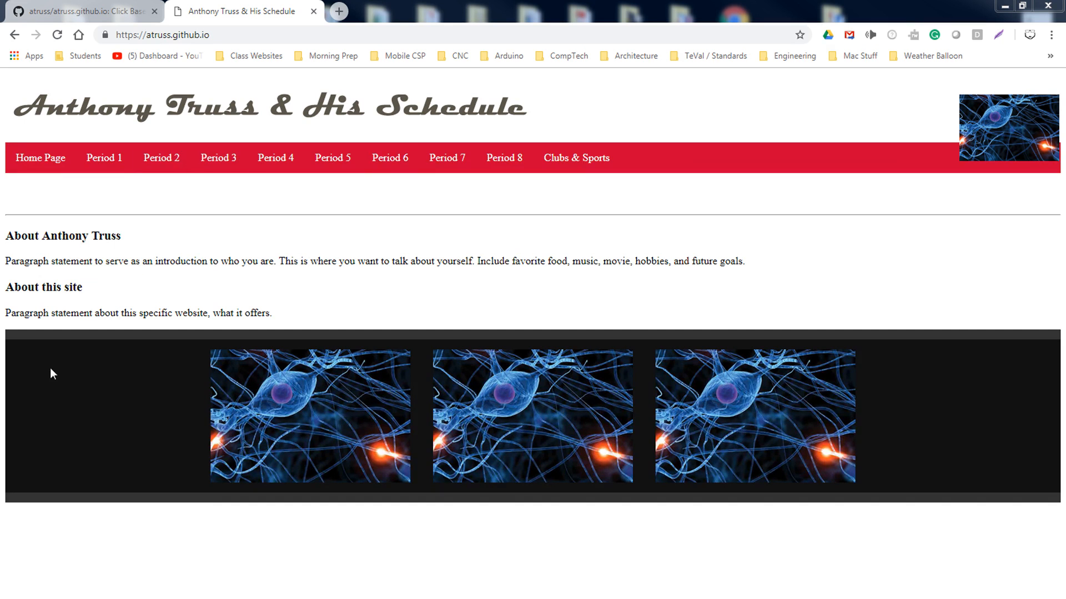
click(261, 164)
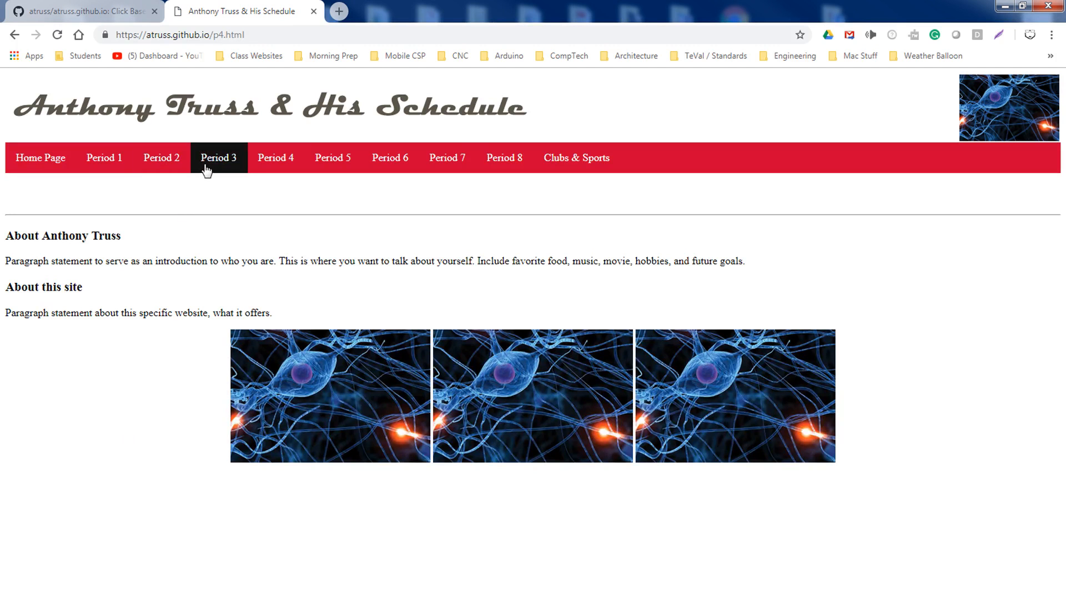
click(165, 163)
drag(213, 35, 246, 34)
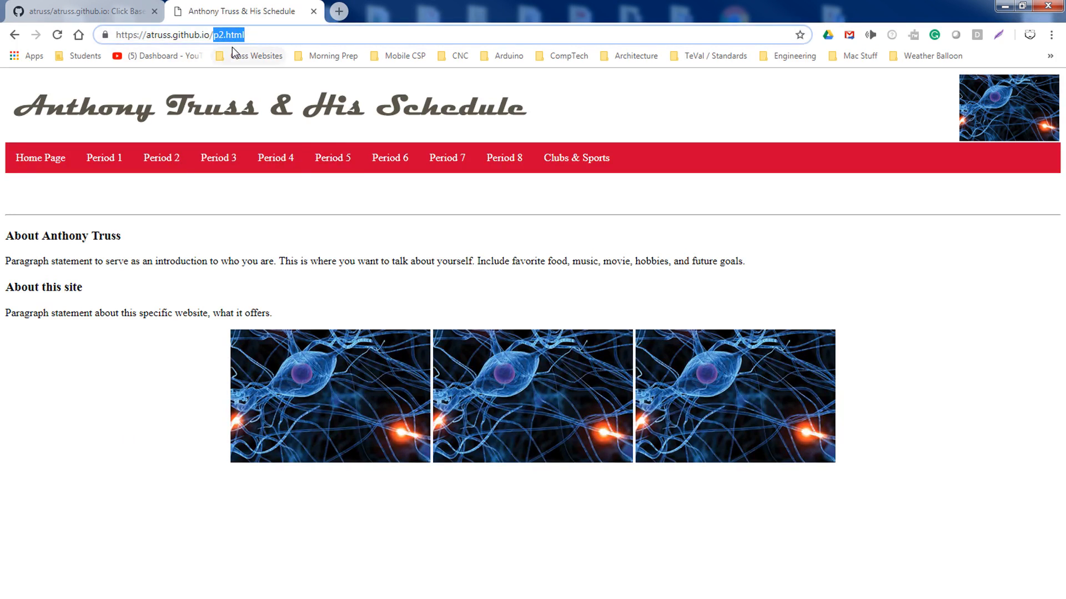
click(499, 168)
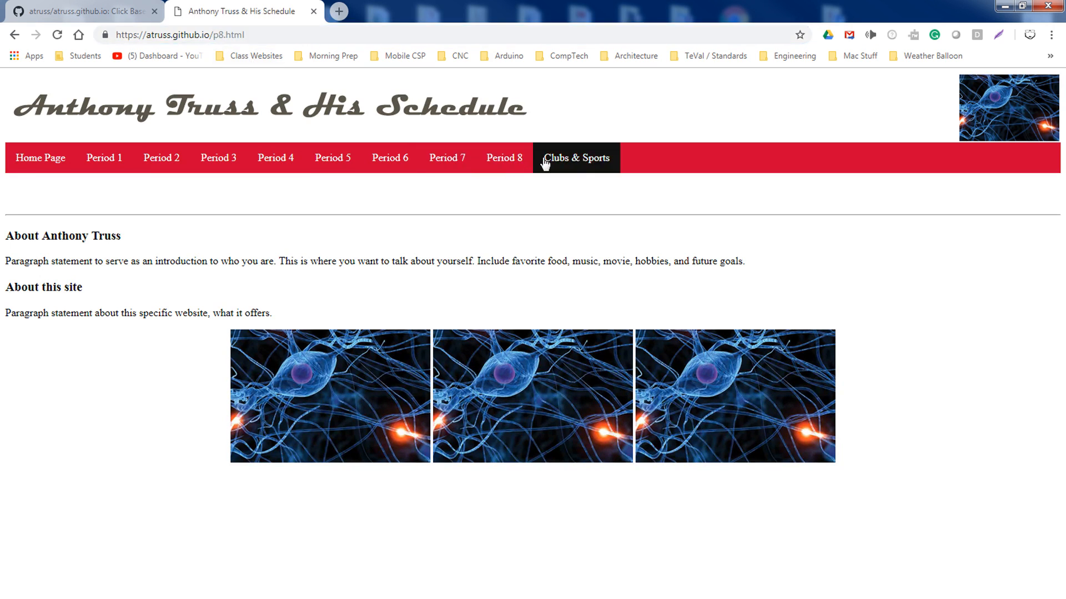
click(62, 164)
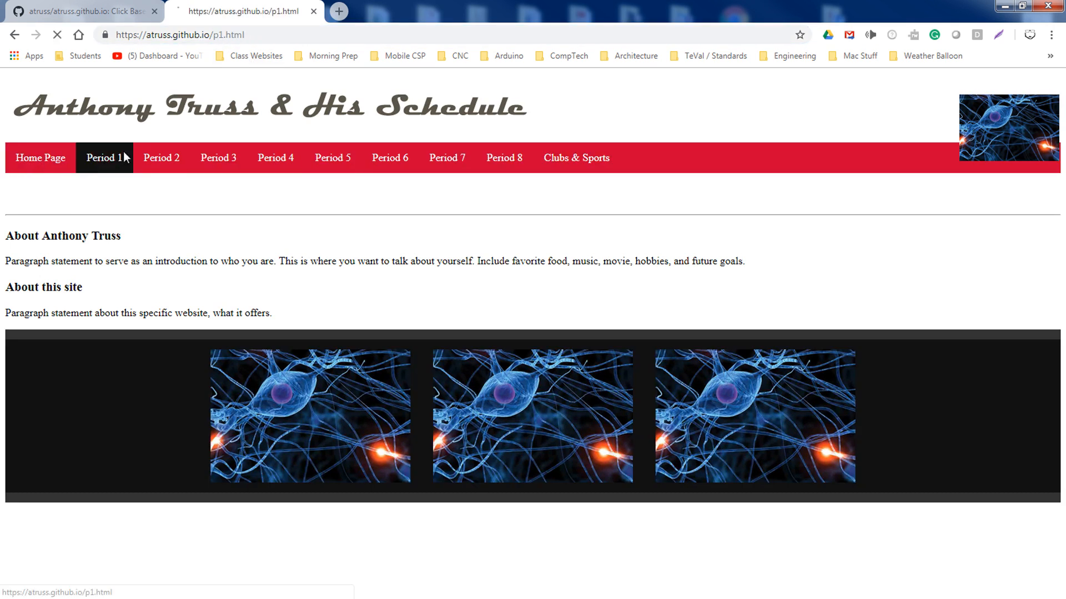
click(123, 159)
click(63, 165)
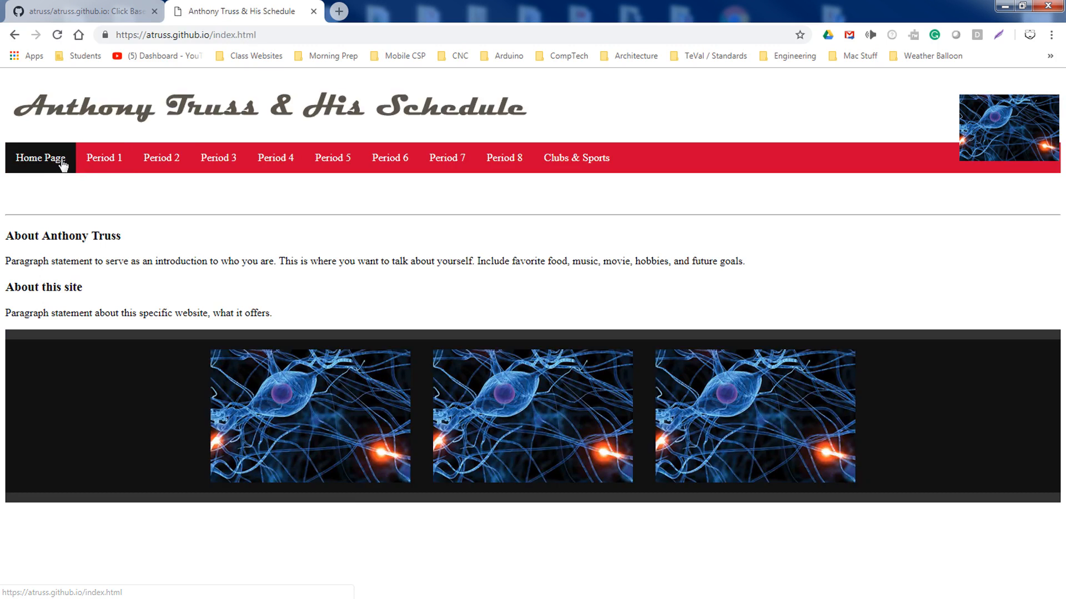